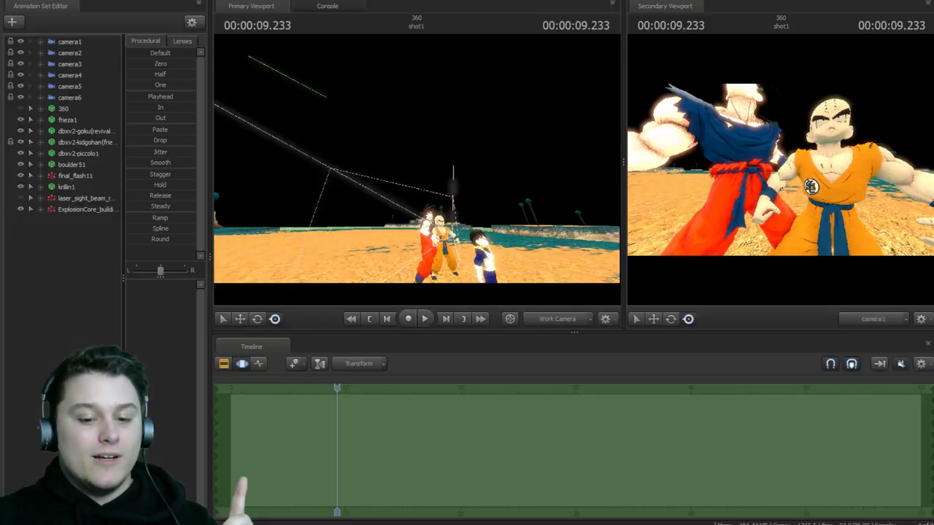
{"action": "left_click_drag", "start_coordinate": [395, 229], "coordinate": [424, 200]}
{"action": "right_click_drag", "start_coordinate": [470, 233], "coordinate": [447, 234]}
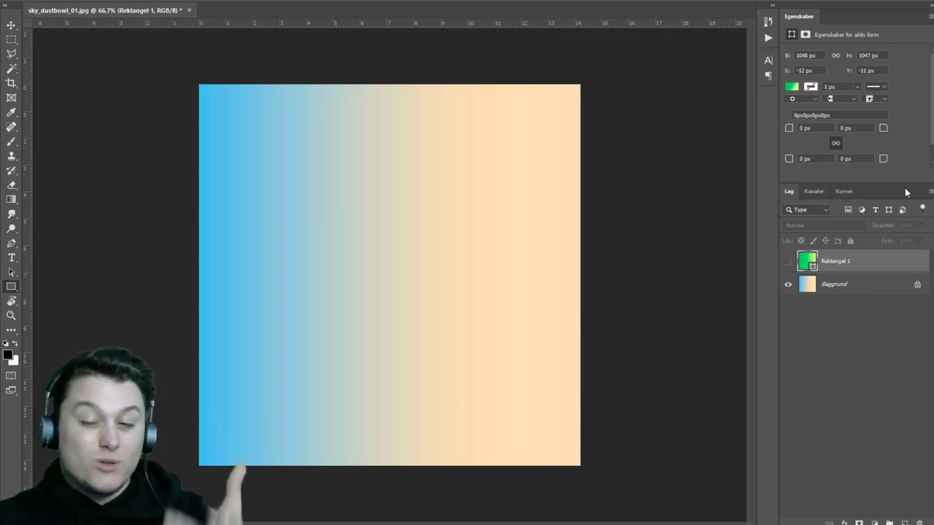
Show the green gradient rectangle layer and place cloud_PNG32 turned upright near the canvas's lower-left corner, about 2.5 by 5.7 inches.
{"action": "left_click", "coordinate": [787, 261]}
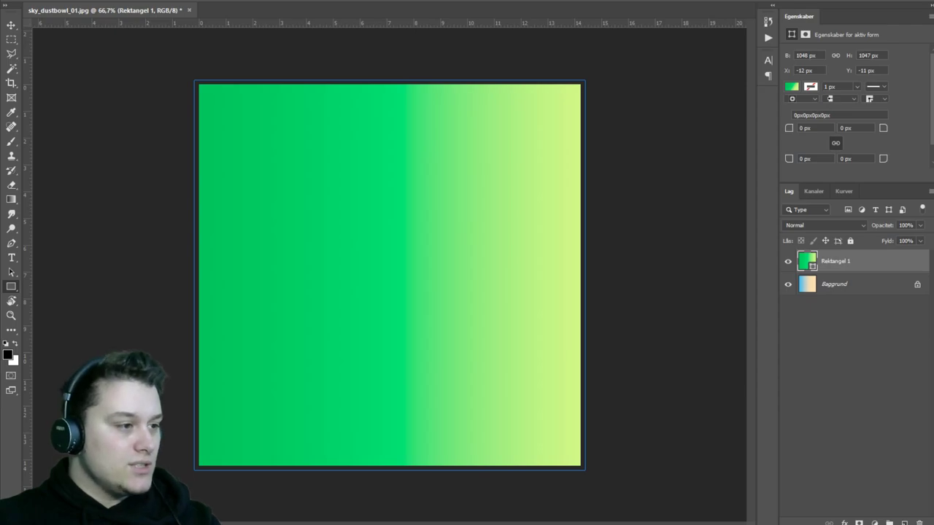
{"action": "left_click_drag", "start_coordinate": [0, 233], "coordinate": [348, 233]}
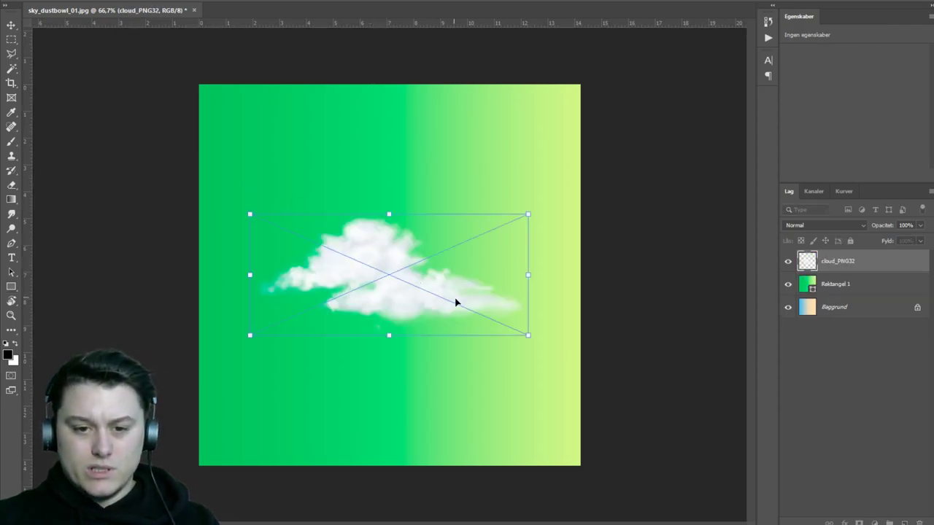
{"action": "left_click_drag", "start_coordinate": [542, 334], "coordinate": [398, 263]}
{"action": "left_click_drag", "start_coordinate": [372, 302], "coordinate": [274, 338]}
{"action": "key", "text": "Return"}
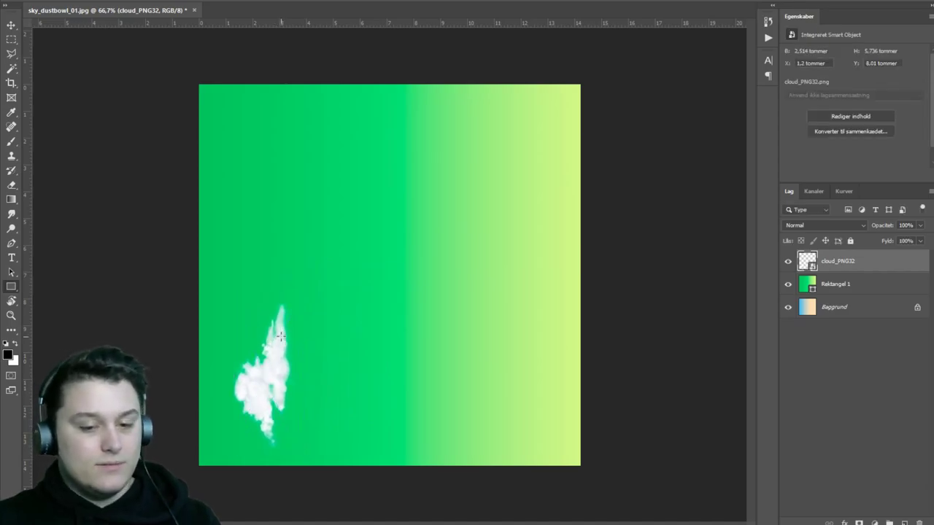
Duplicate the cloud, shrink the copy to about 1.7 by 3.8 inches and place it near the canvas's upper-left corner.
{"action": "key", "text": "ctrl+j"}
{"action": "key", "text": "ctrl+t"}
{"action": "left_click_drag", "start_coordinate": [280, 334], "coordinate": [281, 127]}
{"action": "left_click_drag", "start_coordinate": [294, 94], "coordinate": [276, 144]}
{"action": "left_click_drag", "start_coordinate": [276, 188], "coordinate": [253, 151]}
{"action": "key", "text": "u"}
Duplicate the smaller cloud, flip the copy horizontally and place it between and to the right of the other two clouds.
{"action": "key", "text": "ctrl+j"}
{"action": "key", "text": "ctrl+t"}
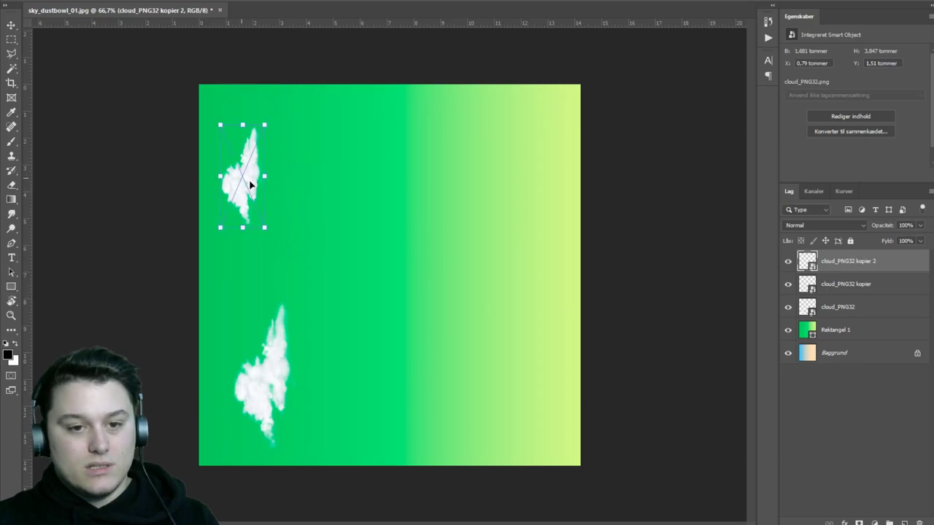
{"action": "right_click", "coordinate": [251, 182]}
{"action": "left_click", "coordinate": [290, 315]}
{"action": "left_click_drag", "start_coordinate": [263, 187], "coordinate": [323, 247]}
{"action": "key", "text": "Return"}
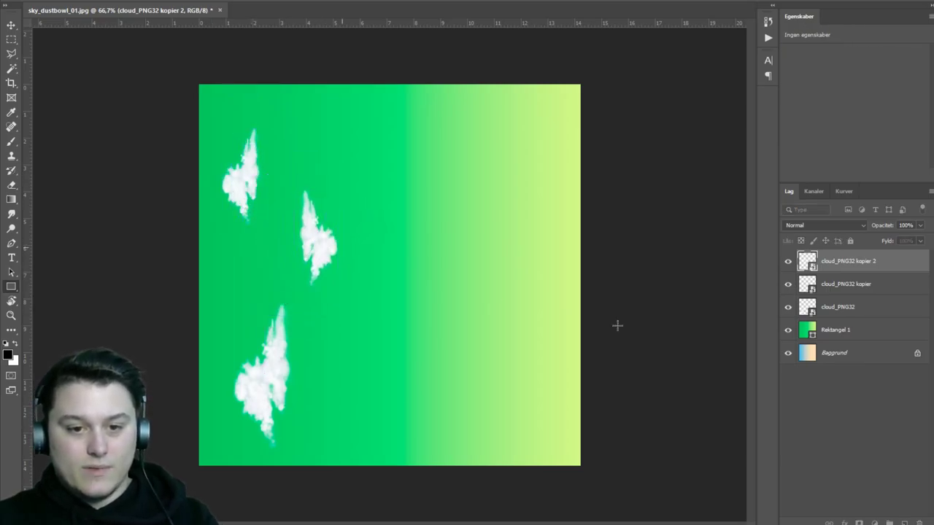
Set the opacity of the cloud_PNG32 kopier 2 layer to 70% and of the cloud_PNG32 kopier layer to 80%.
{"action": "key", "text": "m"}
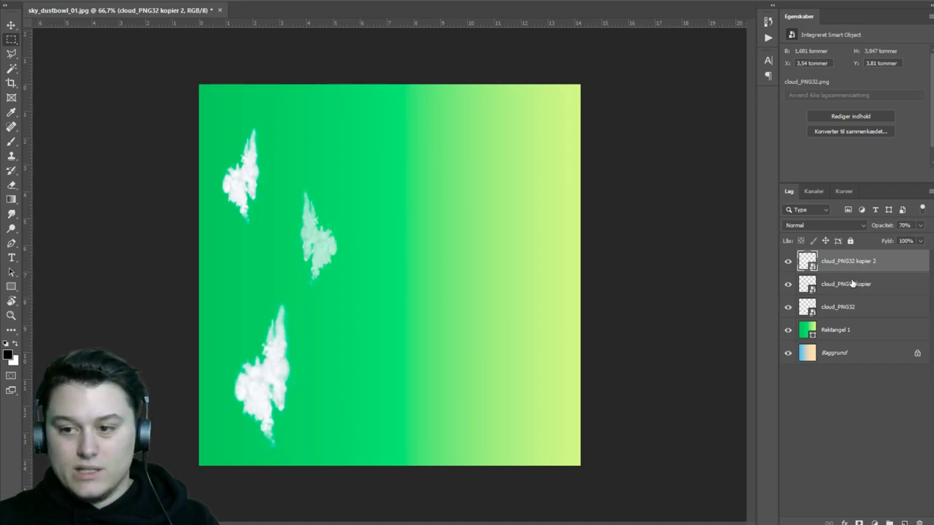
{"action": "left_click", "coordinate": [846, 284]}
{"action": "key", "text": "4"}
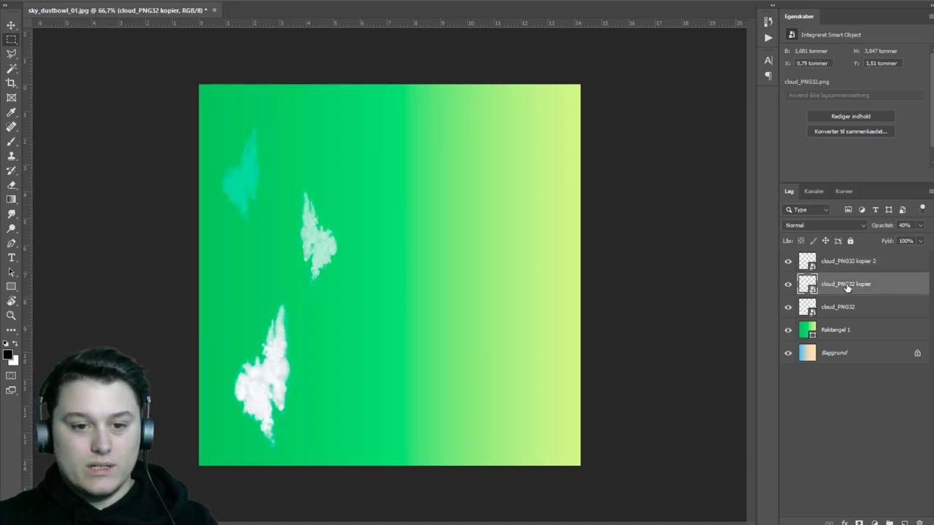
{"action": "key", "text": "6"}
{"action": "key", "text": "6"}
{"action": "key", "text": "8"}
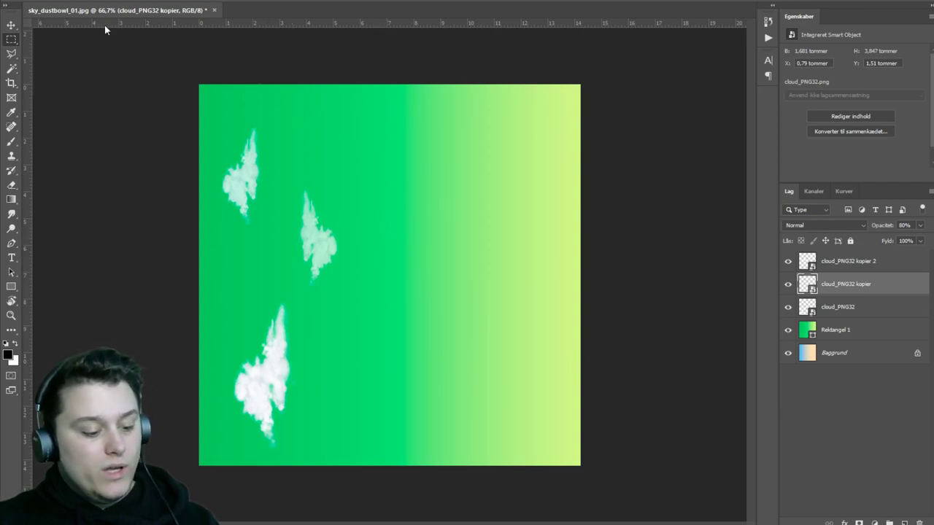
Save the image as a PNG named sky_dustbowl_01 in the Sky folder on drive E.
{"action": "key", "text": "ctrl+shift+s"}
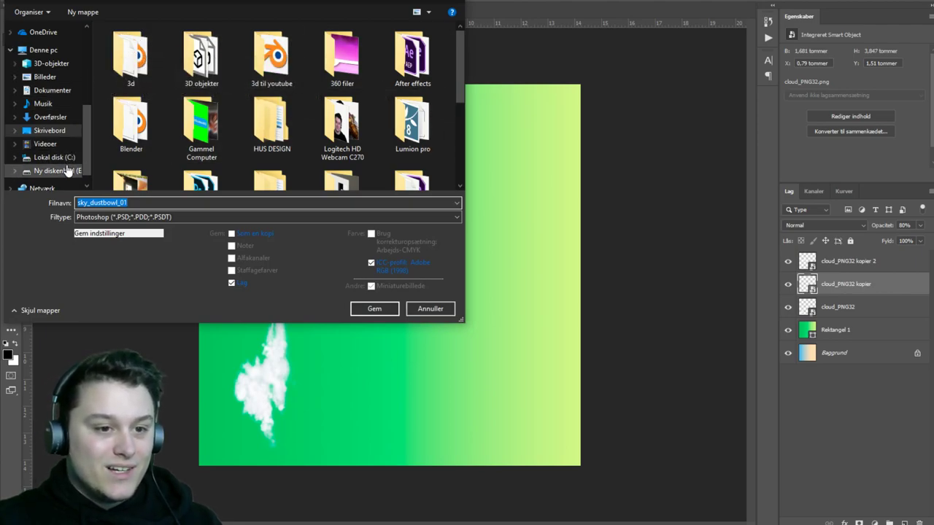
{"action": "left_click", "coordinate": [45, 171]}
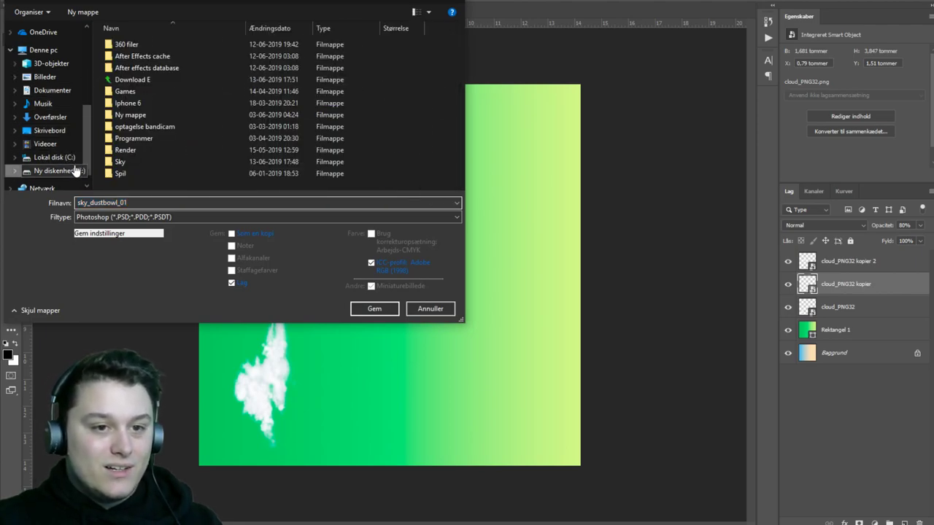
{"action": "double_click", "coordinate": [134, 161]}
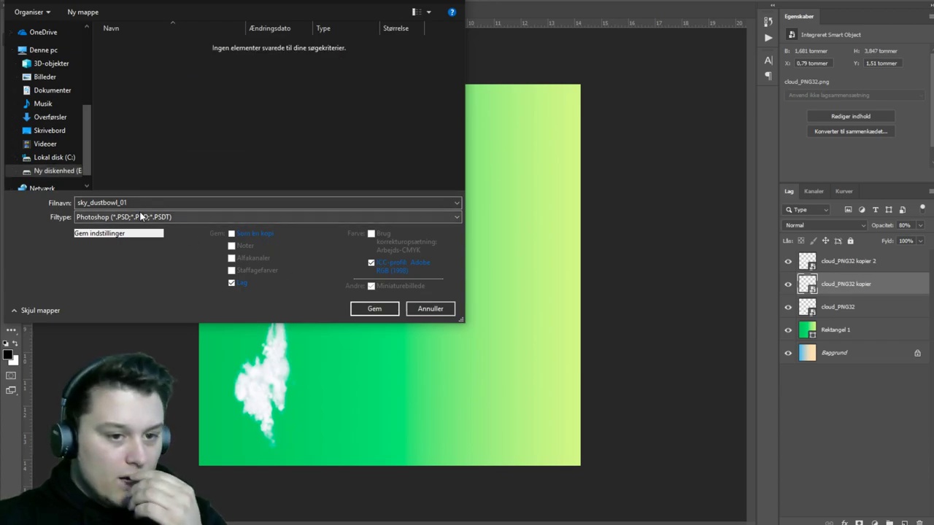
{"action": "left_click", "coordinate": [168, 217]}
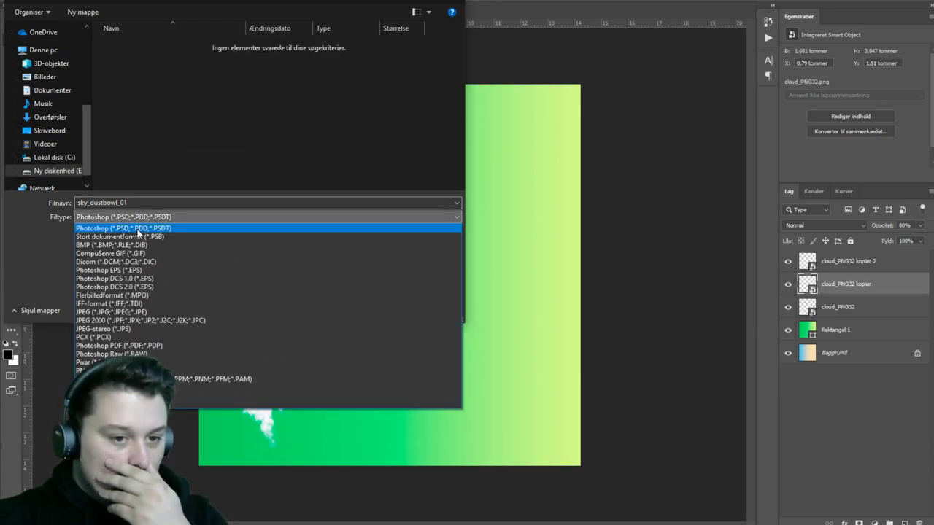
{"action": "left_click", "coordinate": [122, 312]}
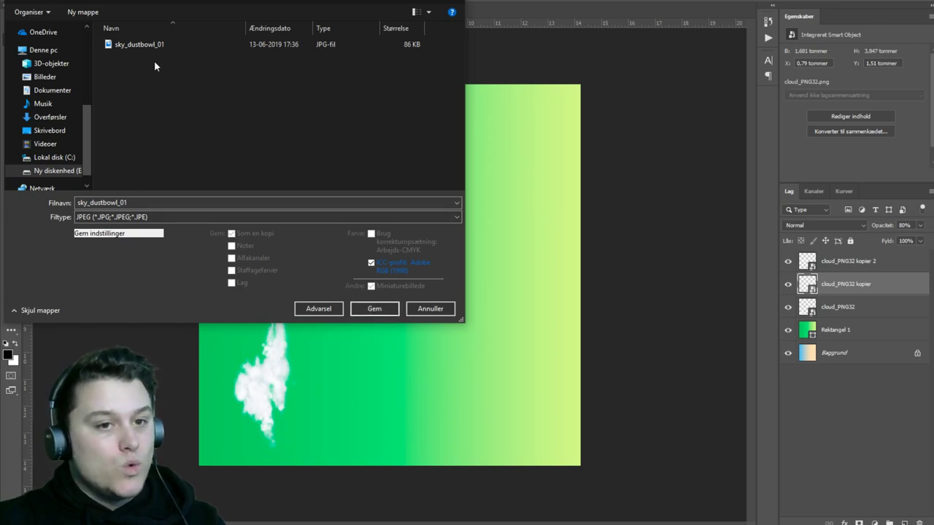
{"action": "left_click", "coordinate": [148, 217]}
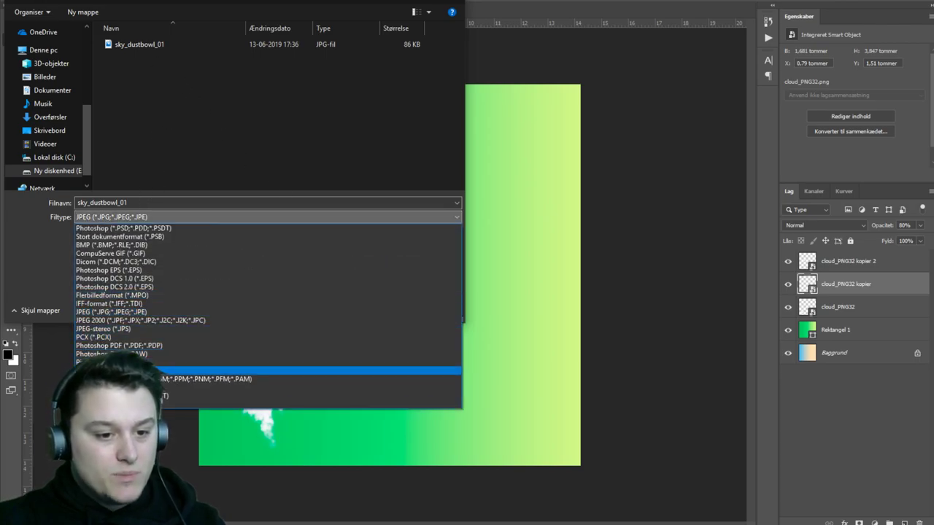
{"action": "left_click", "coordinate": [139, 370]}
{"action": "left_click", "coordinate": [375, 308]}
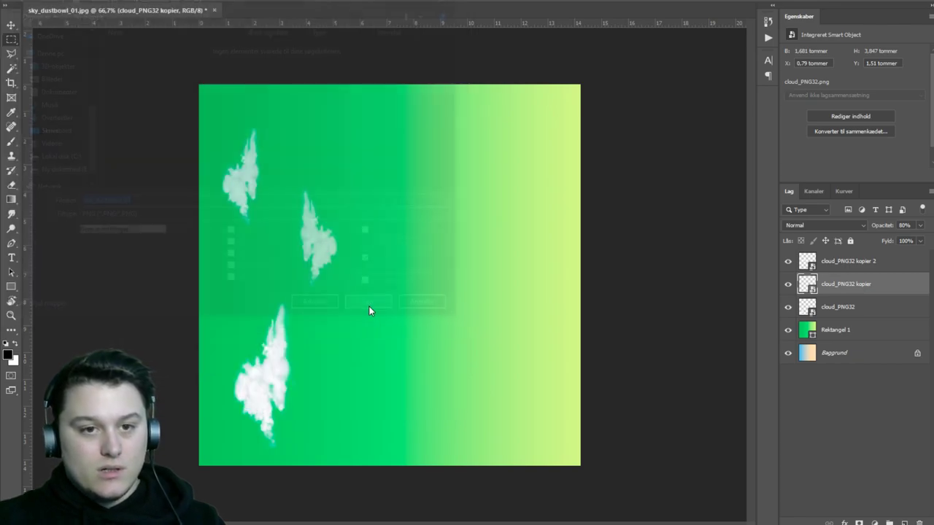
{"action": "left_click", "coordinate": [548, 138]}
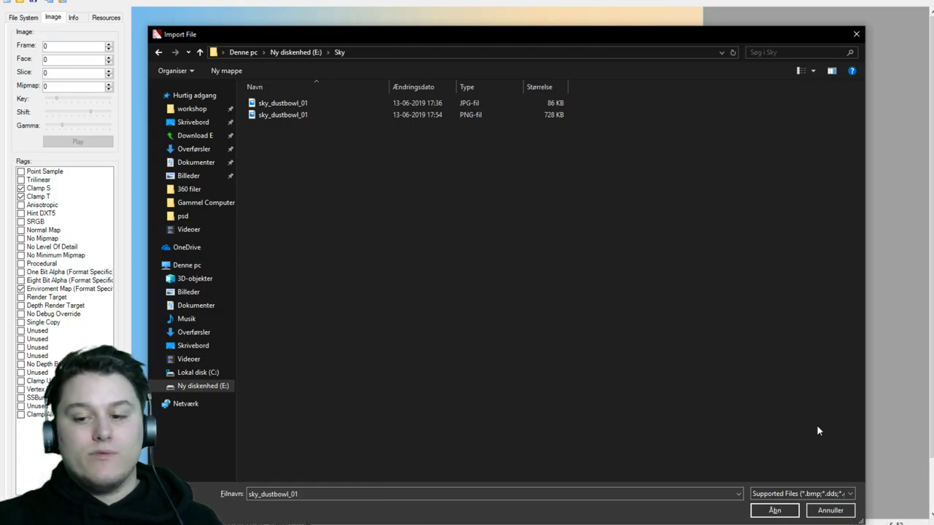
In VTFEdit, import the green sky_dustbowl_01 PNG from the Sky folder on drive E with the default VTF options.
{"action": "left_click", "coordinate": [824, 511]}
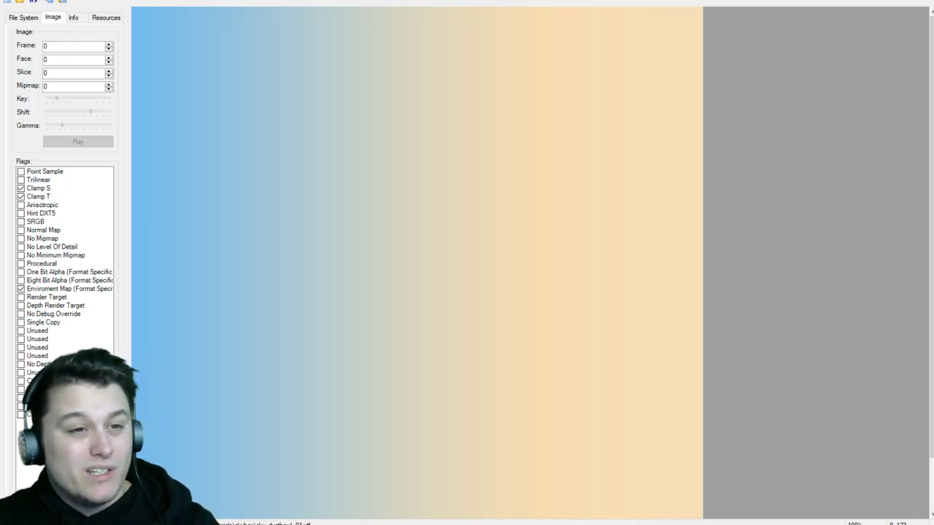
{"action": "left_click", "coordinate": [11, 0]}
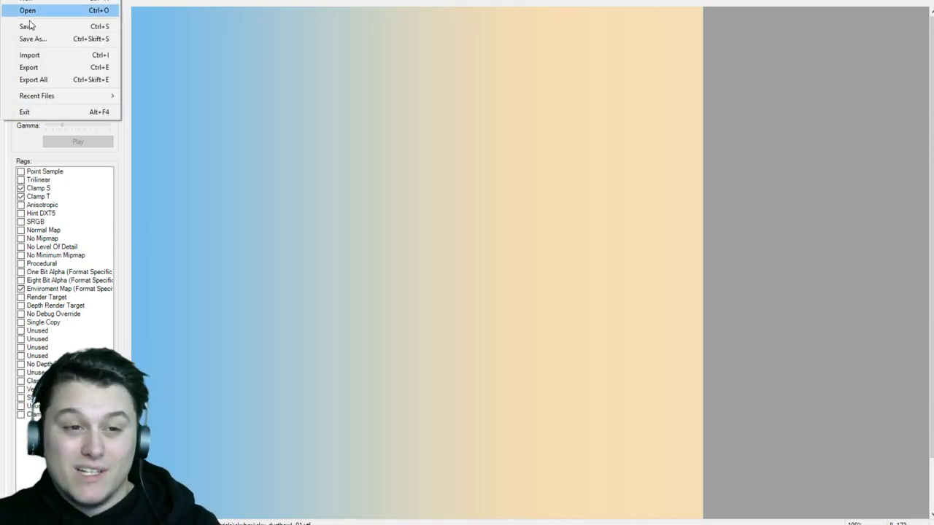
{"action": "left_click", "coordinate": [64, 56]}
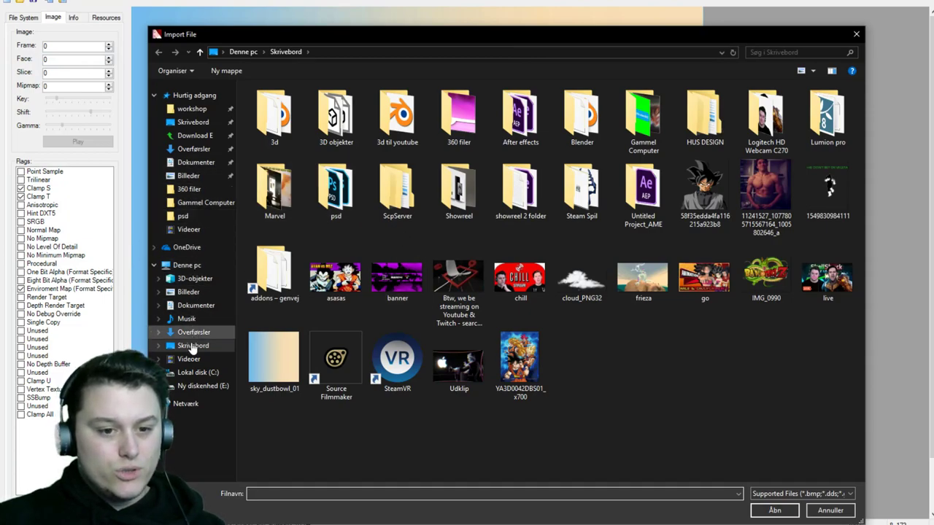
{"action": "left_click", "coordinate": [203, 386]}
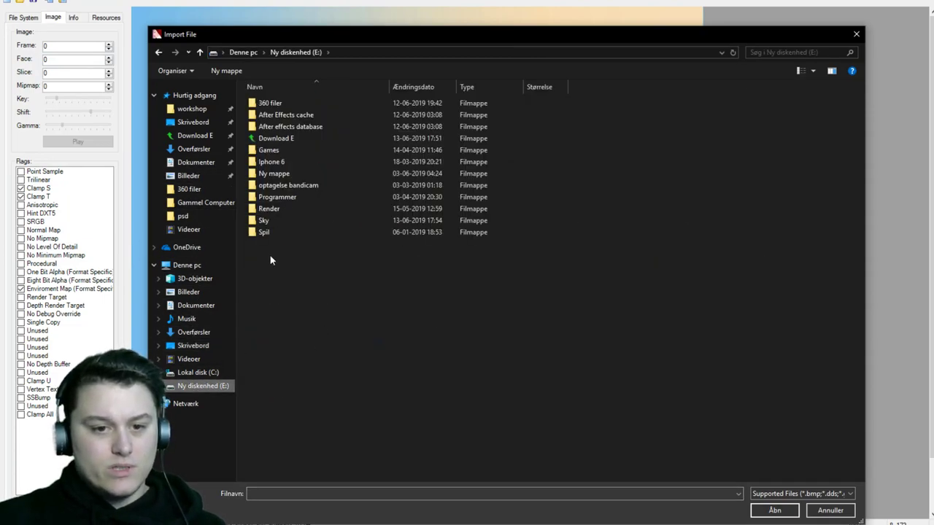
{"action": "double_click", "coordinate": [264, 221]}
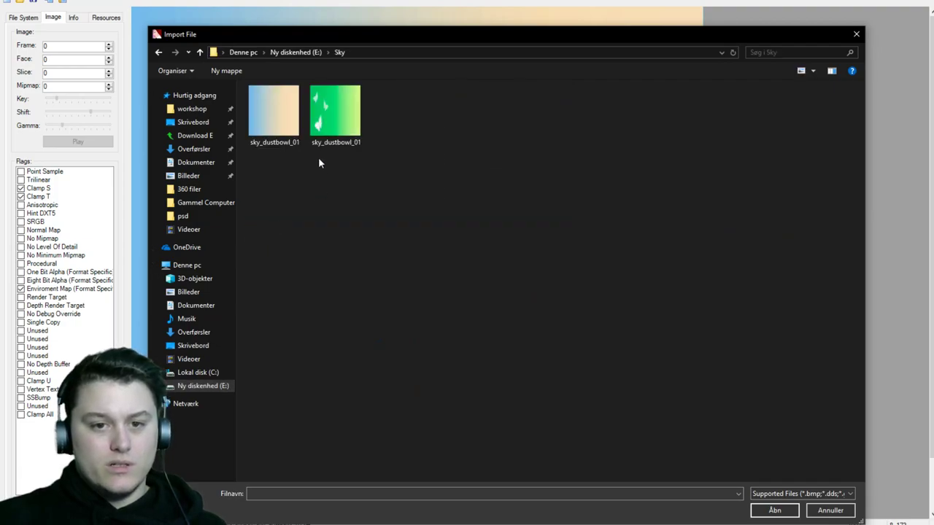
{"action": "double_click", "coordinate": [340, 116]}
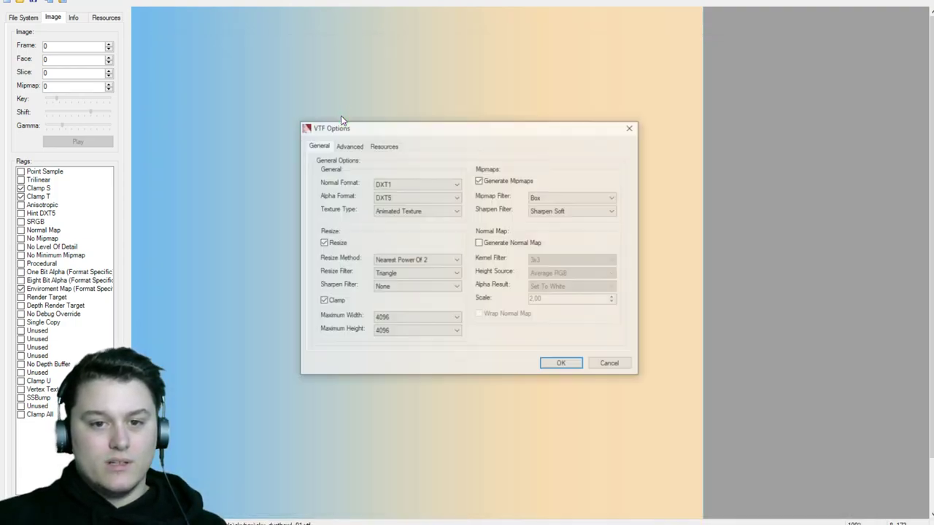
{"action": "left_click", "coordinate": [554, 366]}
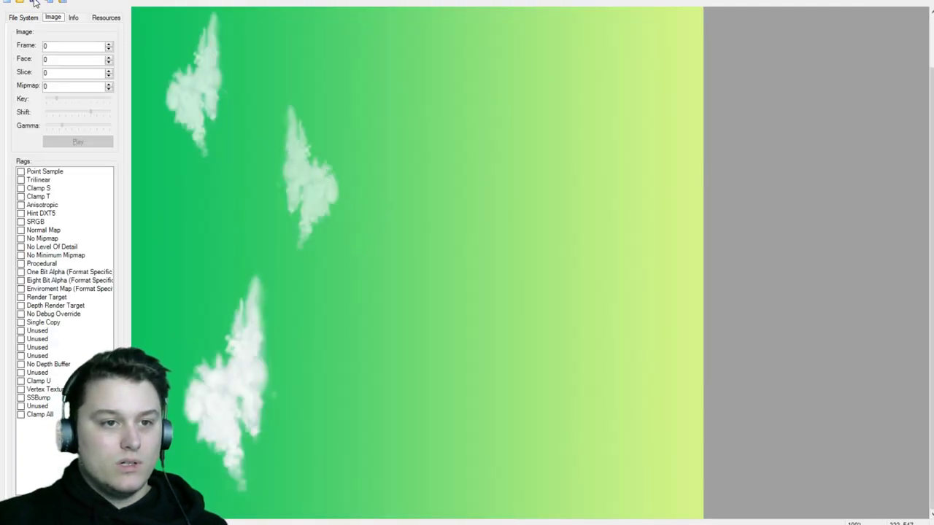
Start saving the VTF file and search the SourceFilmmaker game folder for "sky_dustb".
{"action": "left_click", "coordinate": [10, 0]}
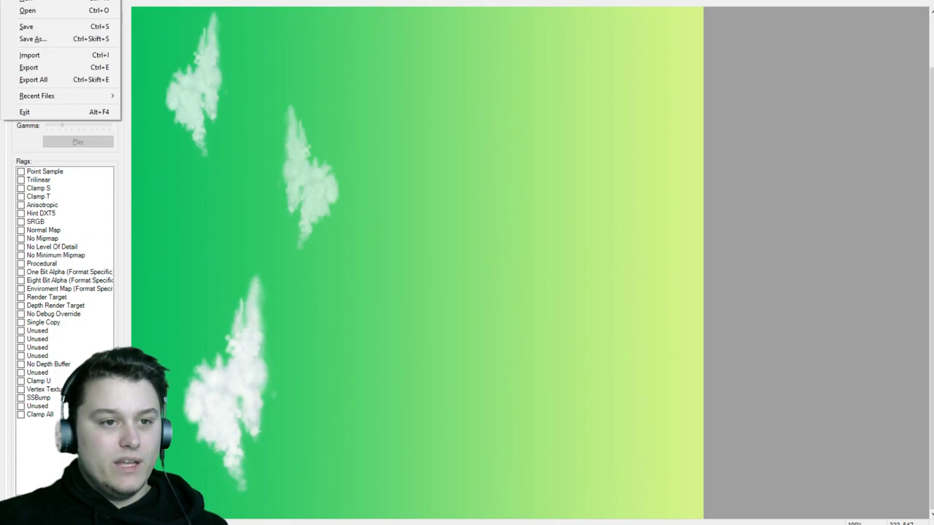
{"action": "left_click", "coordinate": [35, 27]}
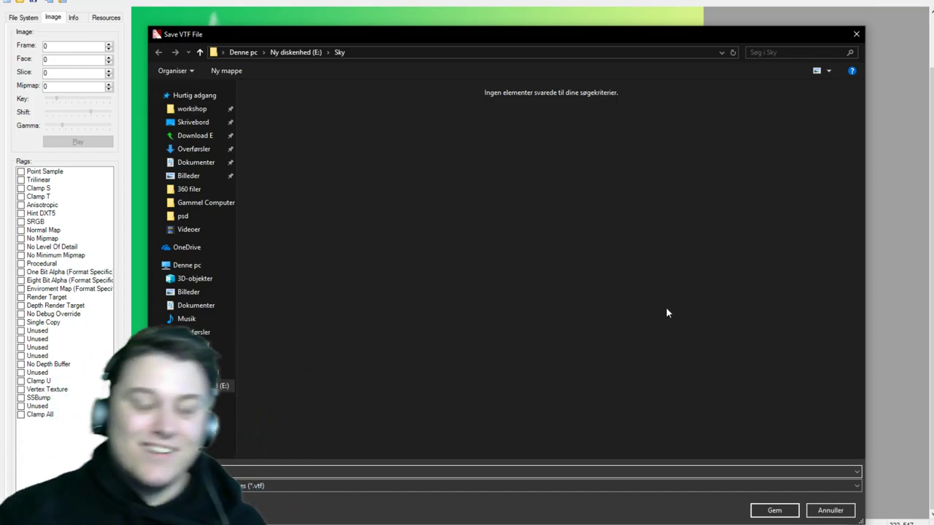
{"action": "left_click", "coordinate": [196, 109]}
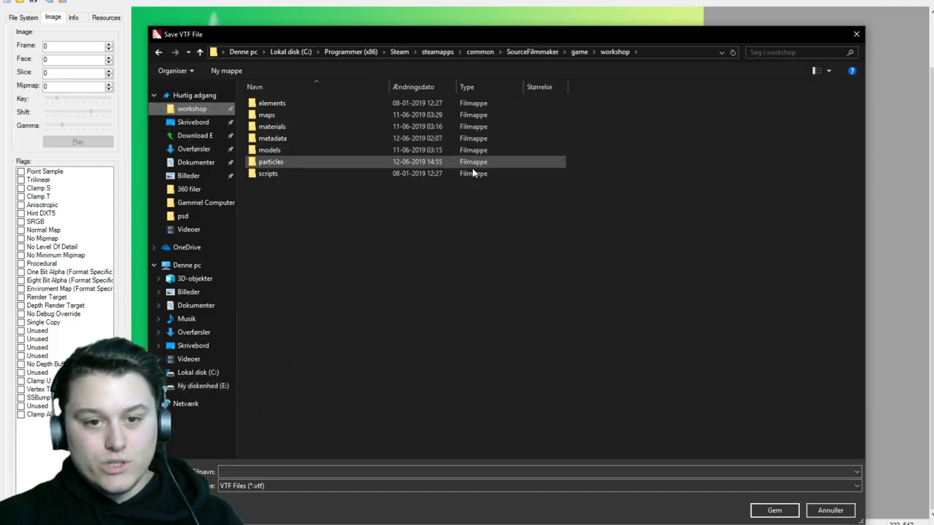
{"action": "left_click", "coordinate": [578, 52]}
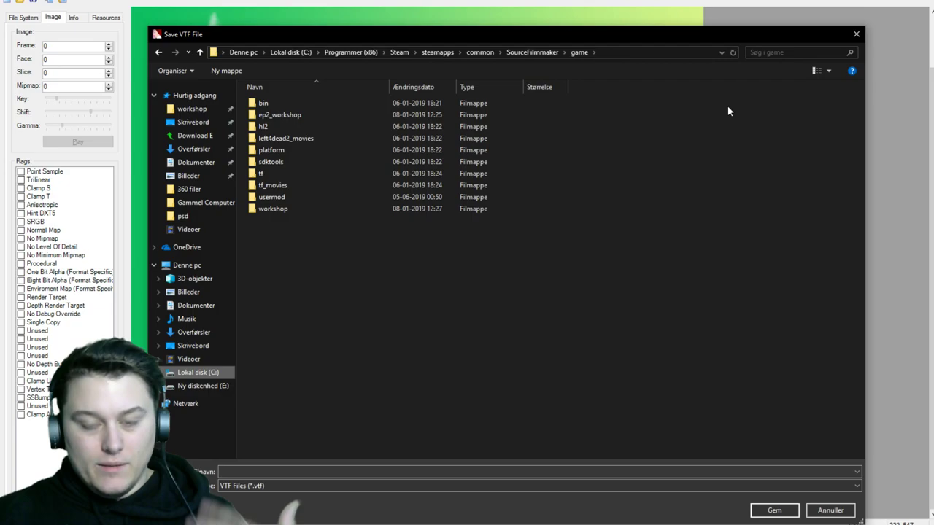
{"action": "left_click", "coordinate": [782, 52]}
{"action": "type", "text": "sky_dust"}
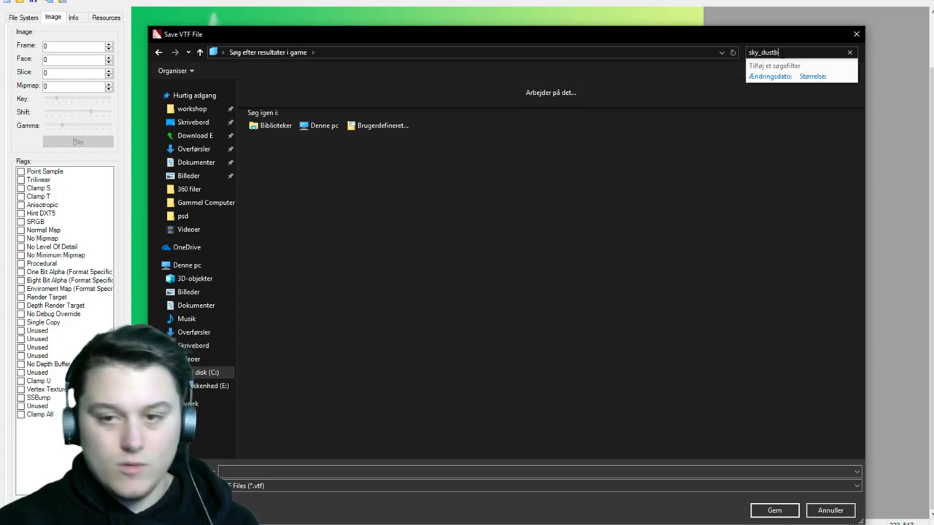
{"action": "type", "text": "b"}
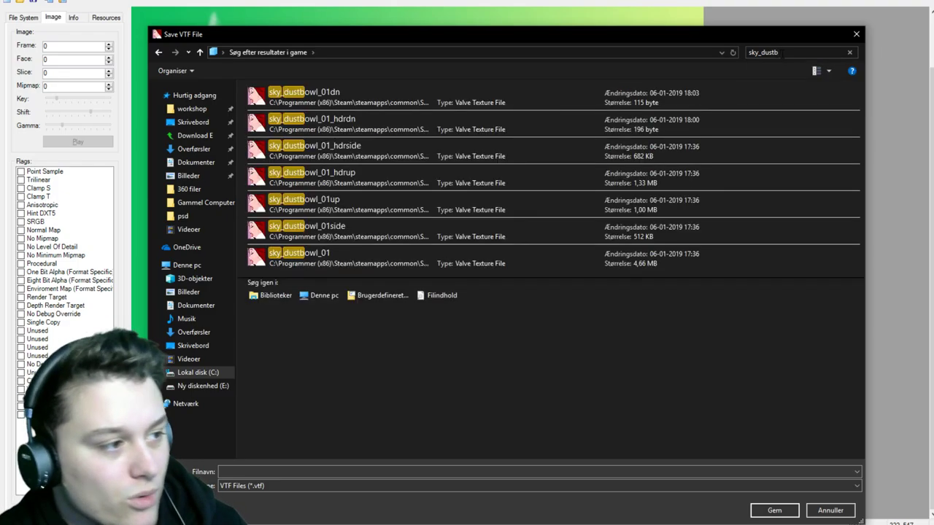
Go to the location of sky_dustbowl_01dn in tf\materials\skybox and save the texture over that file.
{"action": "left_click", "coordinate": [406, 95]}
{"action": "right_click", "coordinate": [407, 95]}
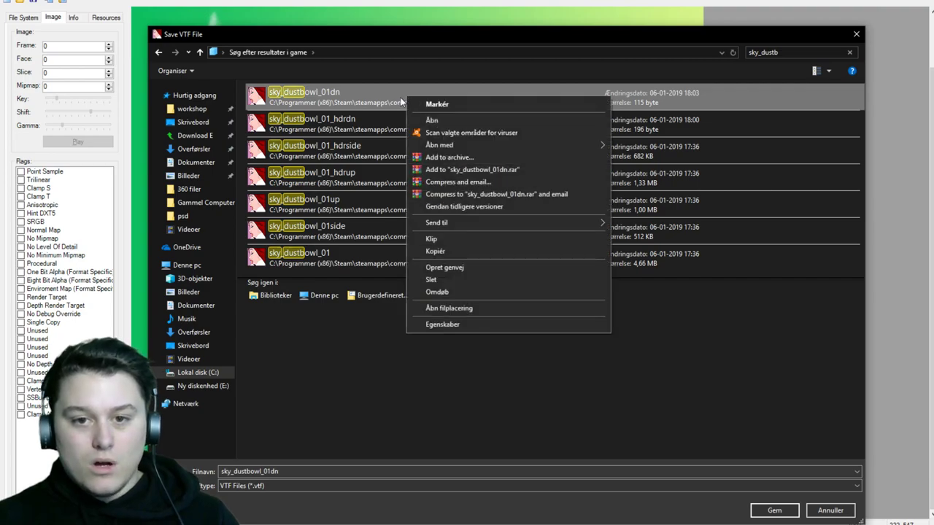
{"action": "left_click", "coordinate": [439, 307]}
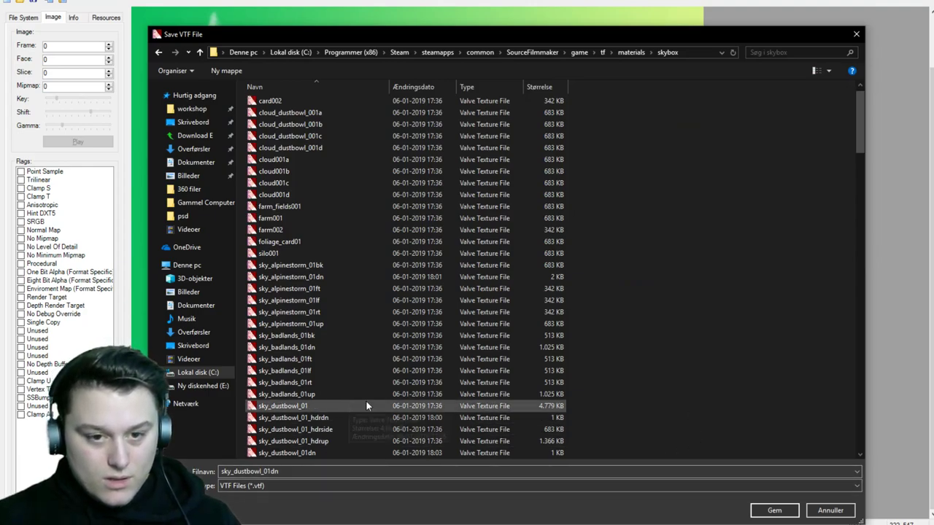
{"action": "left_click", "coordinate": [768, 511]}
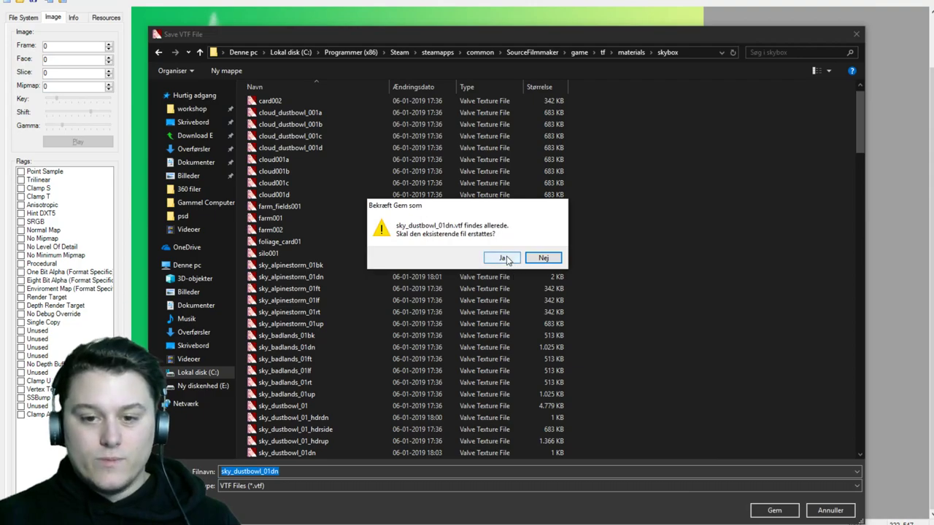
{"action": "left_click", "coordinate": [508, 259]}
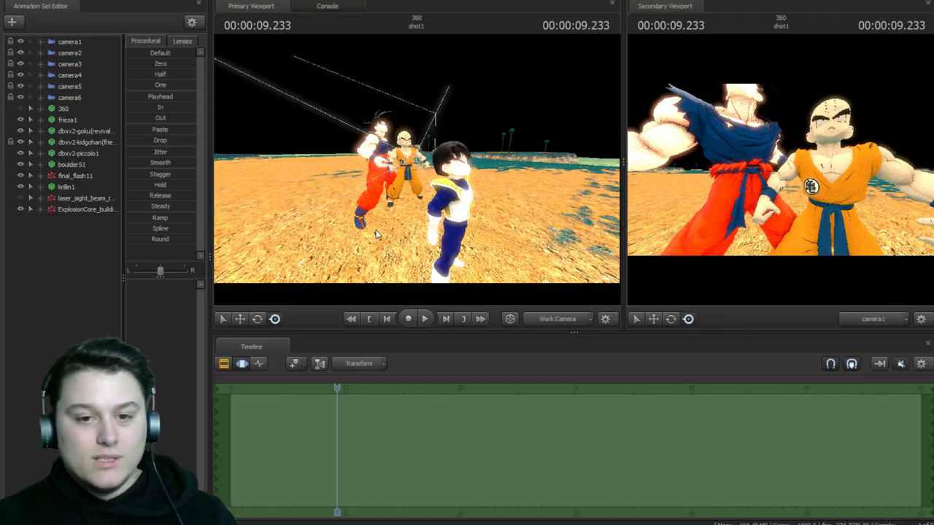
{"action": "left_click_drag", "start_coordinate": [416, 158], "coordinate": [456, 150]}
{"action": "key", "text": "w"}
{"action": "key", "text": "d"}
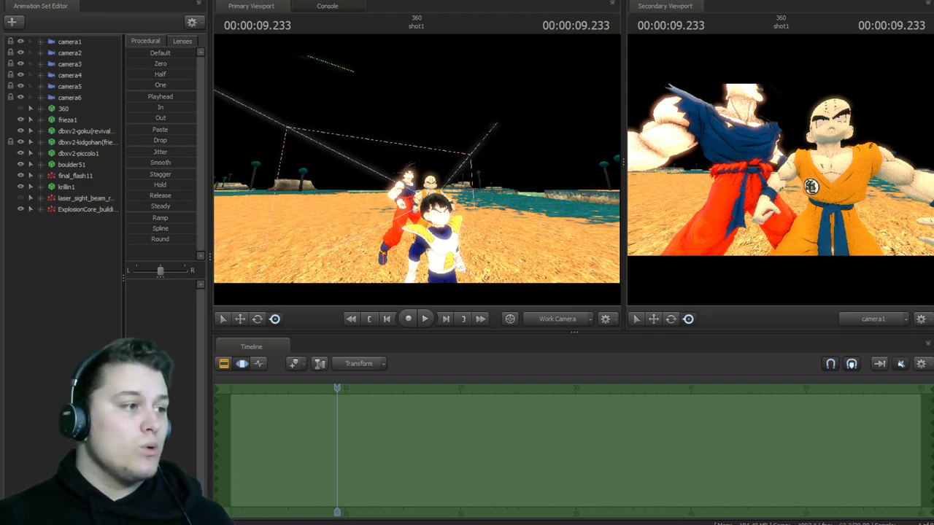
Switch to Source Filmmaker and submit the sv_skyname command in its console to change the skybox.
{"action": "left_click", "coordinate": [328, 6]}
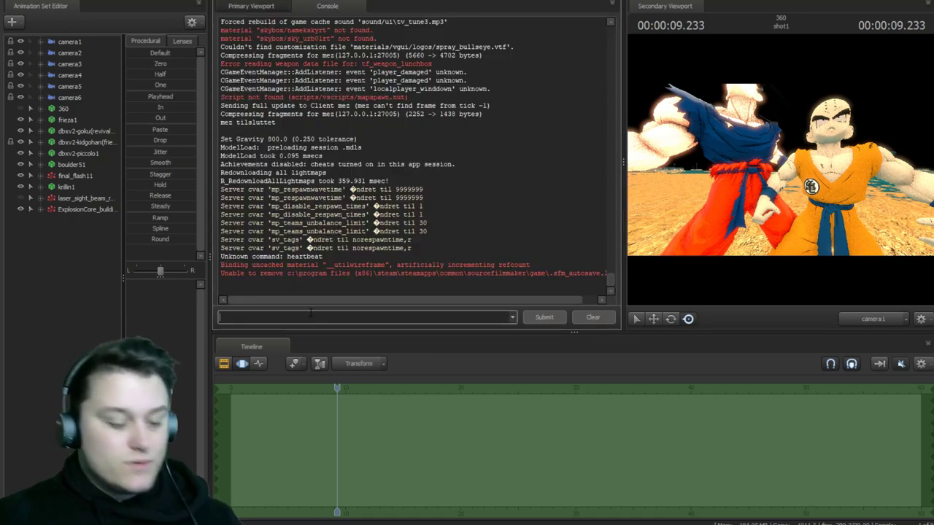
{"action": "type", "text": "s"}
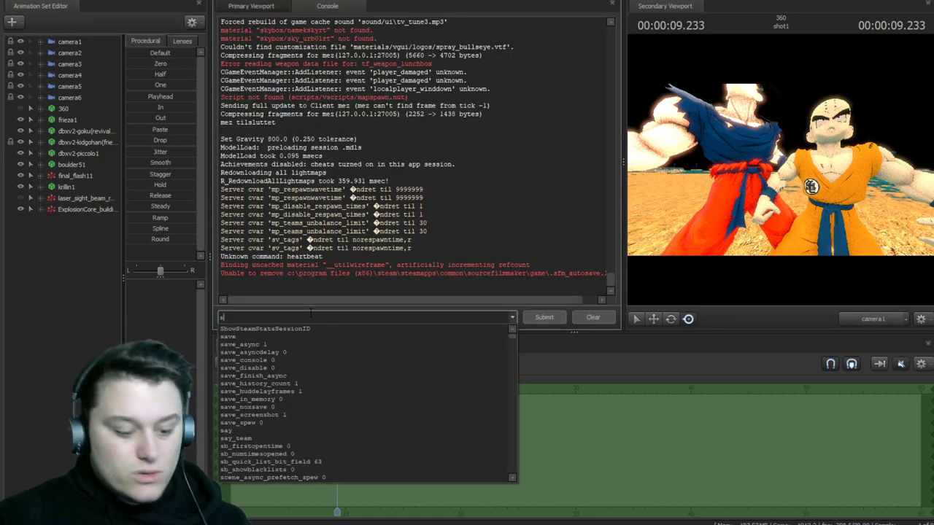
{"action": "type", "text": "v"}
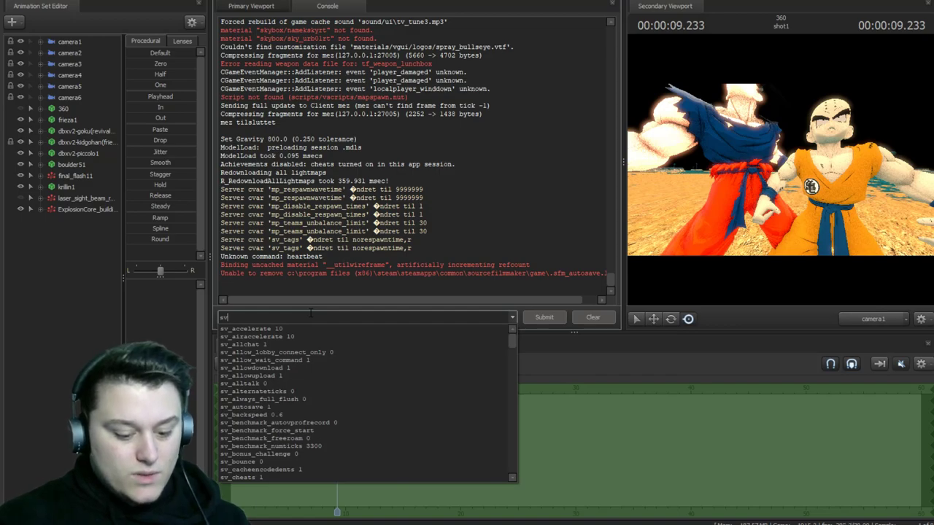
{"action": "type", "text": "_sk"}
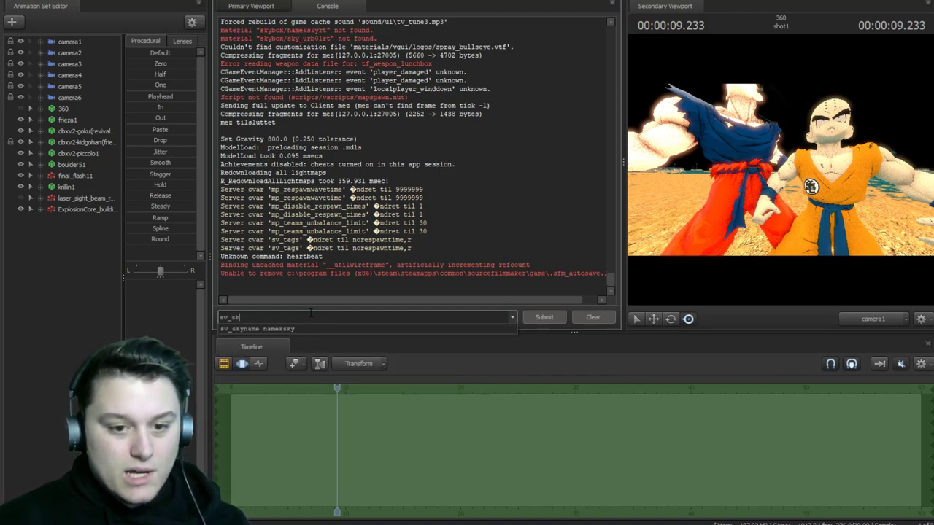
{"action": "key", "text": "Down"}
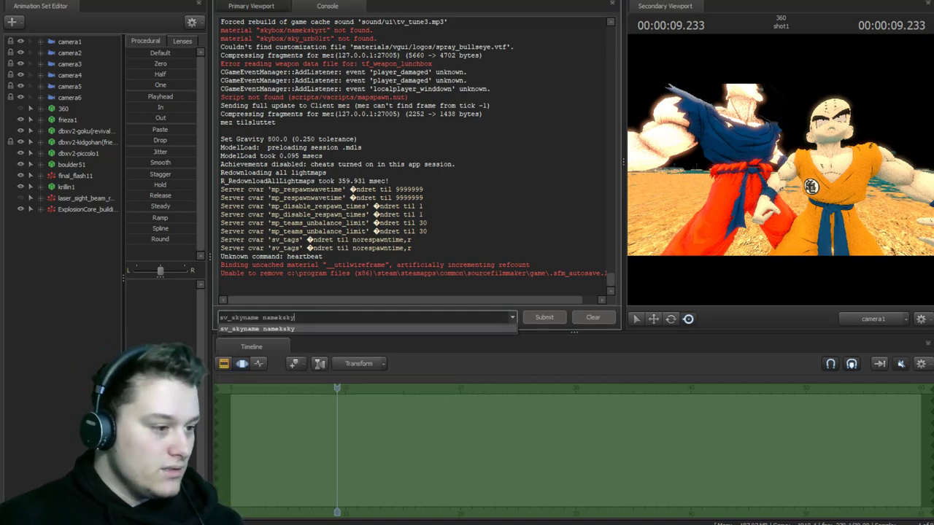
{"action": "key", "text": "alt+Tab"}
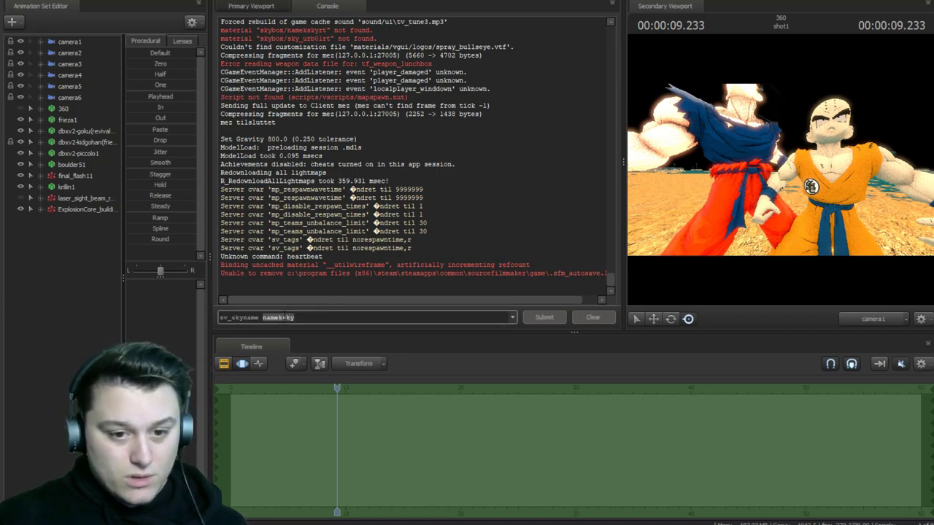
{"action": "left_click", "coordinate": [543, 318]}
Return to the primary viewport and fly the work camera around the scene to examine the sky and terrain.
{"action": "left_click", "coordinate": [252, 6]}
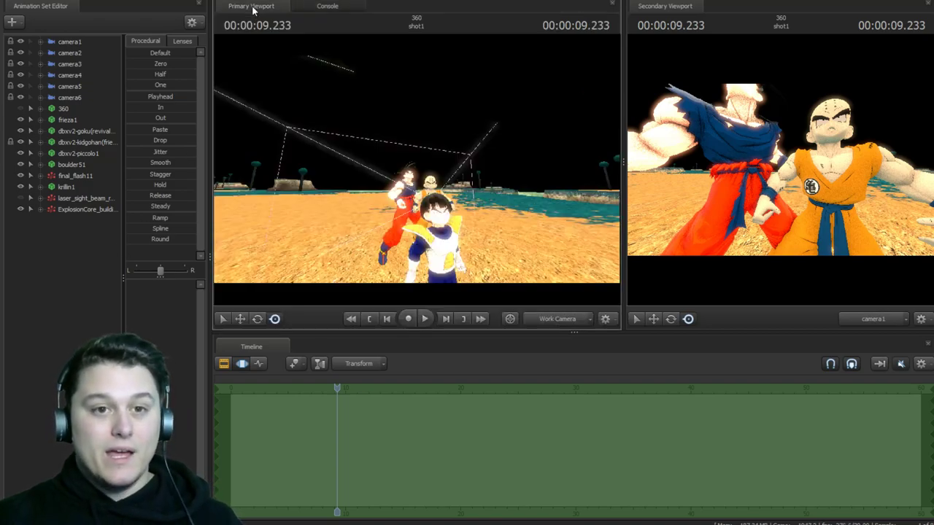
{"action": "left_click_drag", "start_coordinate": [414, 207], "coordinate": [452, 189]}
{"action": "key", "text": "w"}
{"action": "key", "text": "s"}
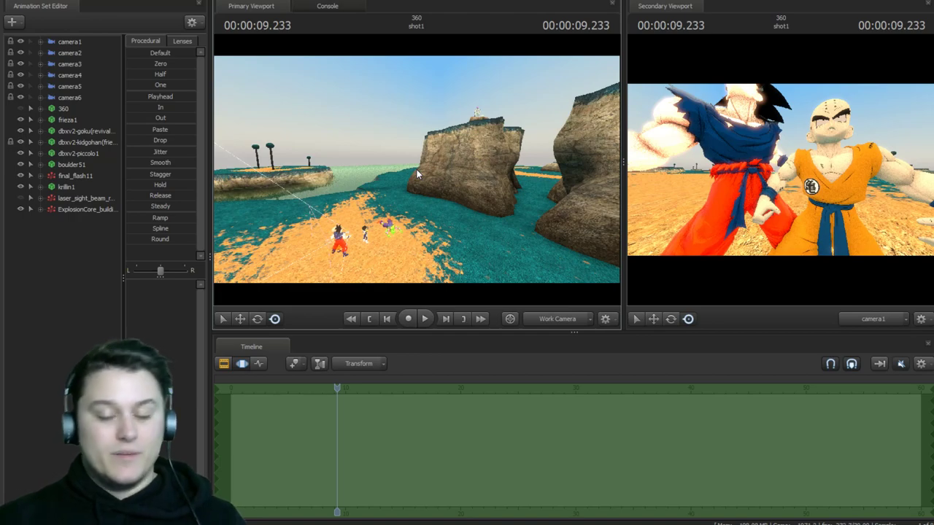
{"action": "key", "text": "w"}
{"action": "left_click_drag", "start_coordinate": [439, 159], "coordinate": [367, 291]}
{"action": "key", "text": "w"}
{"action": "key", "text": "w"}
{"action": "key", "text": "w"}
Inspect the sky behind the characters at about 20.5 s and 4.8 s in the shot.
{"action": "left_click_drag", "start_coordinate": [334, 386], "coordinate": [468, 388]}
{"action": "mouse_move", "coordinate": [430, 232]}
{"action": "left_mouse_down"}
{"action": "mouse_move", "coordinate": [429, 248]}
{"action": "mouse_move", "coordinate": [430, 231]}
{"action": "left_mouse_up"}
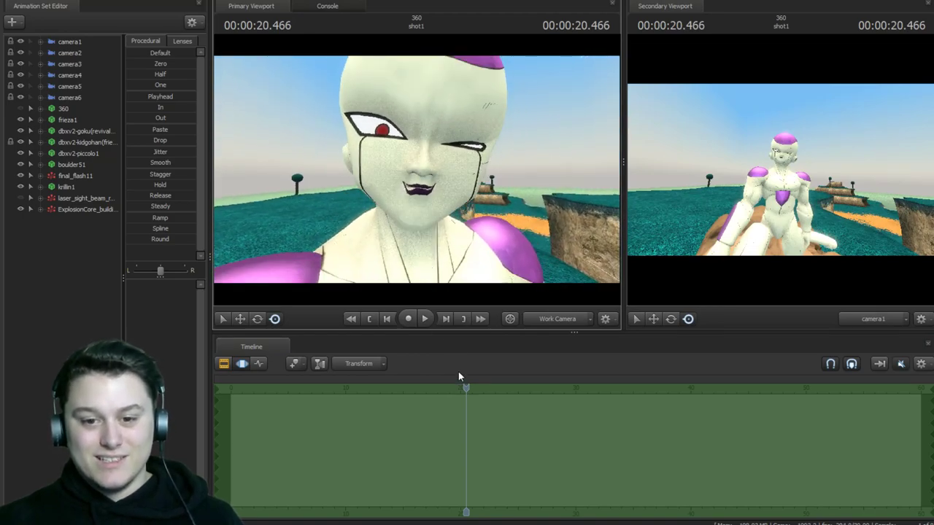
{"action": "left_click_drag", "start_coordinate": [468, 389], "coordinate": [285, 419]}
{"action": "key", "text": "w"}
{"action": "left_click_drag", "start_coordinate": [416, 170], "coordinate": [368, 264]}
{"action": "key", "text": "w"}
{"action": "key", "text": "s"}
{"action": "key", "text": "d"}
{"action": "key", "text": "s"}
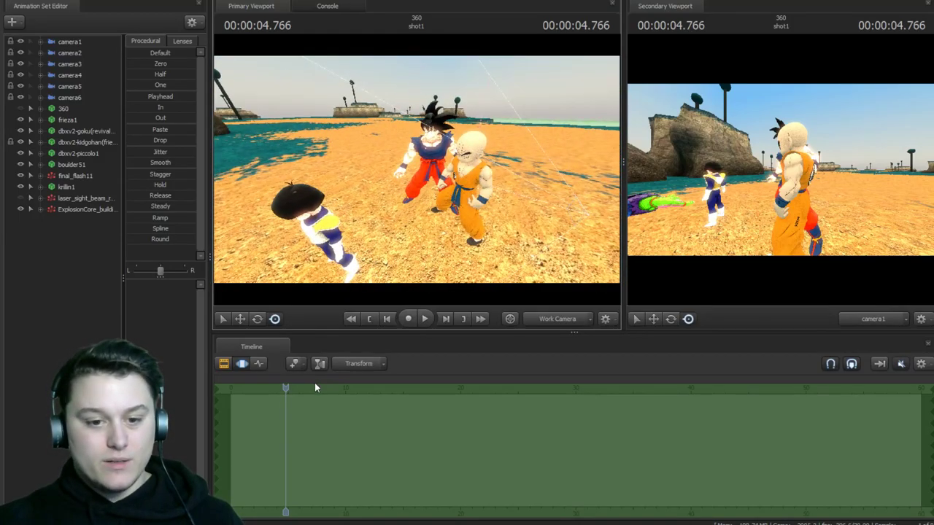
Go to 6.3 s, aim the work camera up at the sky and play the shot to about 19.6 s.
{"action": "left_click_drag", "start_coordinate": [287, 388], "coordinate": [304, 387]}
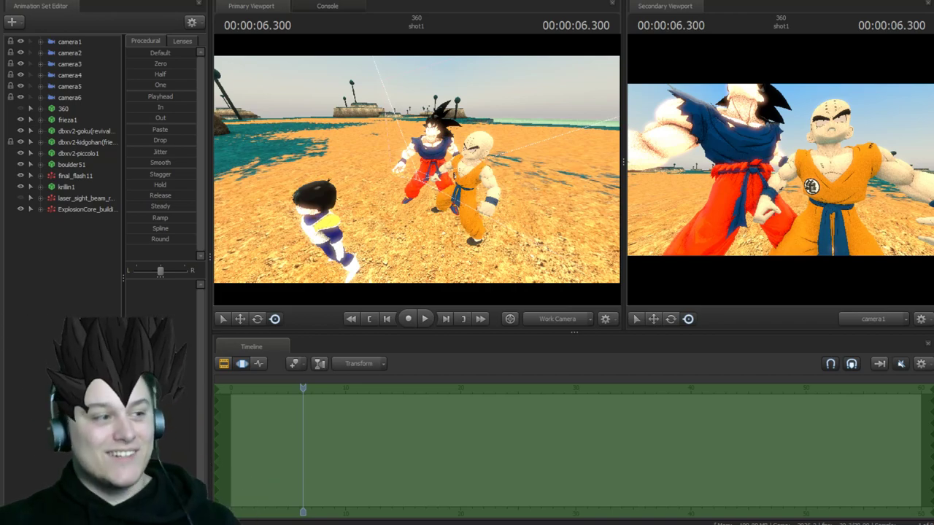
{"action": "left_click_drag", "start_coordinate": [353, 198], "coordinate": [322, 175]}
{"action": "key", "text": "s"}
{"action": "key", "text": "w"}
{"action": "key", "text": "space"}
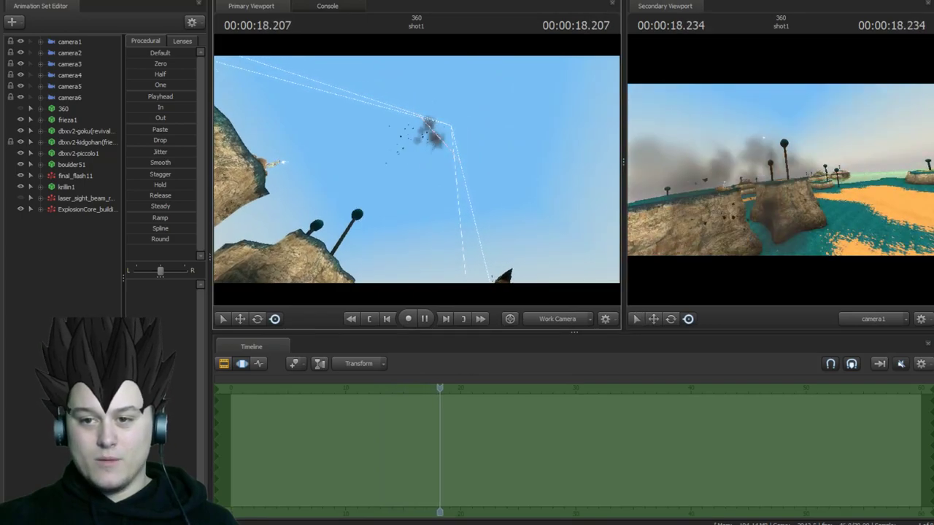
{"action": "key", "text": "space"}
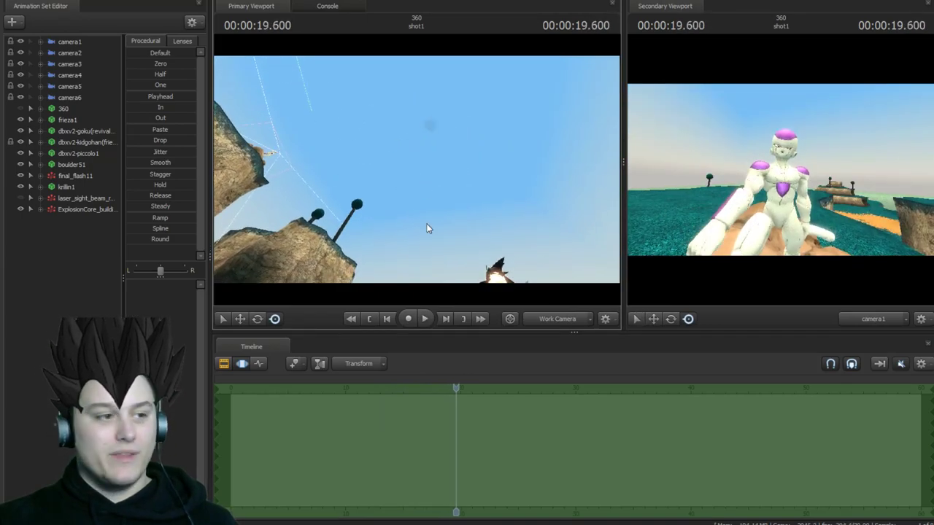
Aim the work camera at Goku and play the shot from 19.6 s to about 22.2 s.
{"action": "left_click_drag", "start_coordinate": [425, 216], "coordinate": [496, 311]}
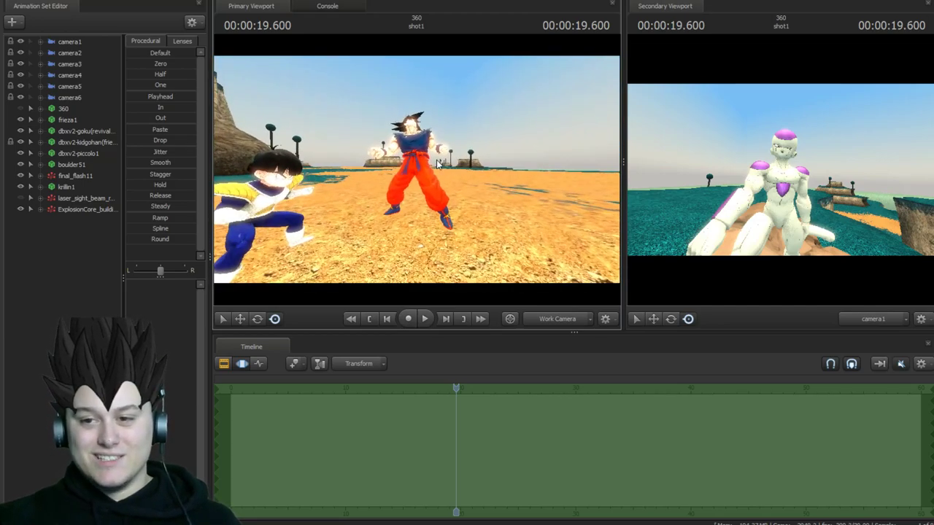
{"action": "key", "text": "space"}
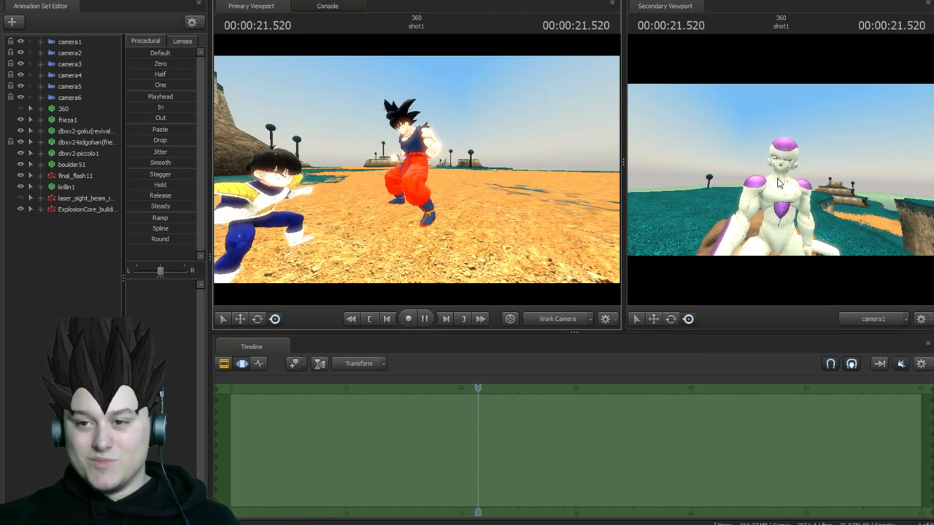
{"action": "key", "text": "space"}
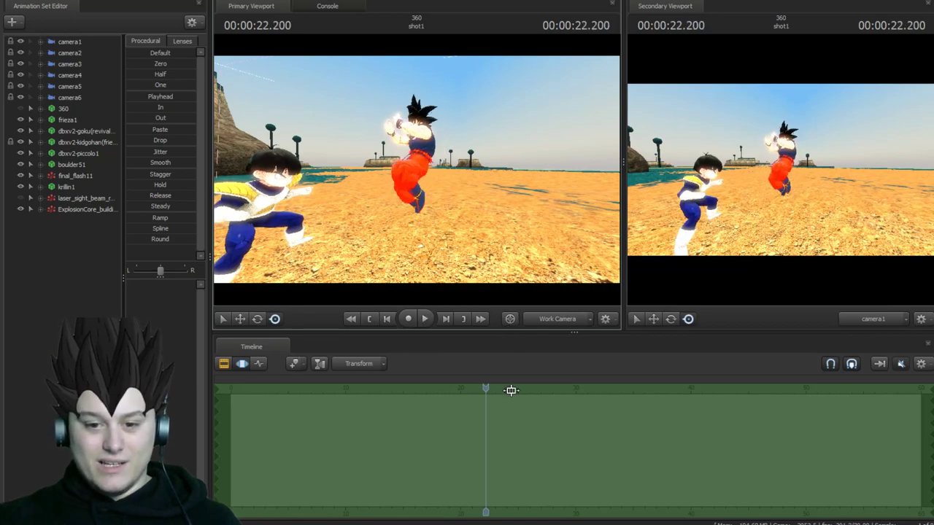
Show Goku's animation curves around 21.866 s and make a short time selection at about 24.2 s with the Move tool active.
{"action": "mouse_move", "coordinate": [485, 387]}
{"action": "left_mouse_down"}
{"action": "mouse_move", "coordinate": [474, 387]}
{"action": "mouse_move", "coordinate": [482, 389]}
{"action": "left_mouse_up"}
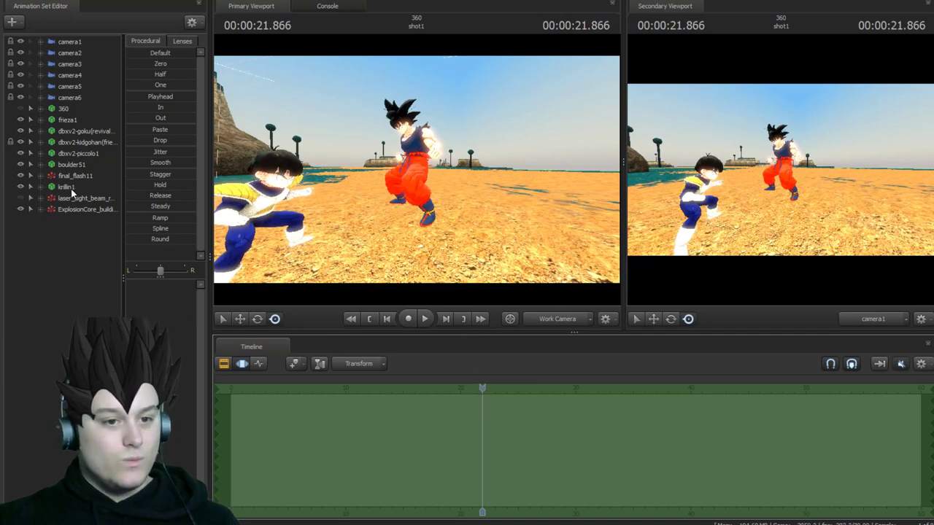
{"action": "left_click", "coordinate": [79, 130]}
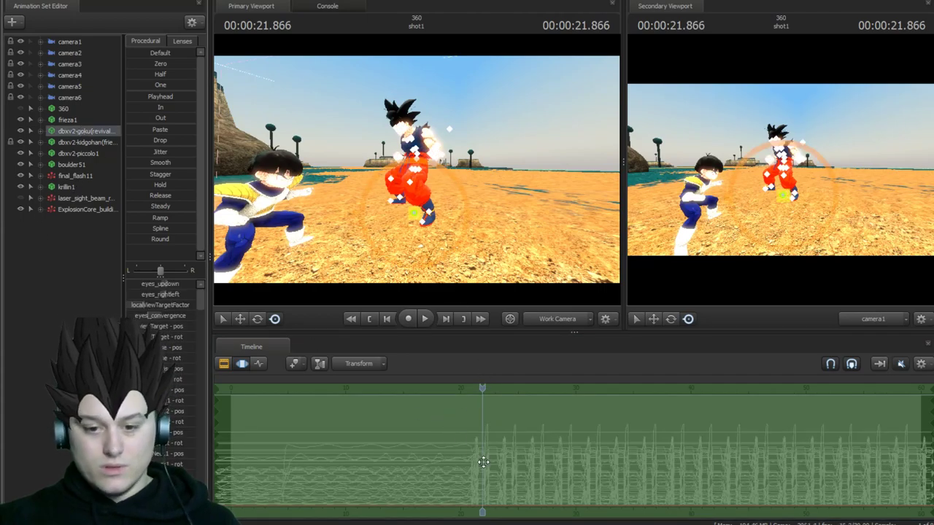
{"action": "scroll", "coordinate": [482, 462], "scroll_direction": "up", "scroll_amount": 4}
{"action": "key", "text": "shift"}
{"action": "left_click_drag", "start_coordinate": [477, 466], "coordinate": [482, 465]}
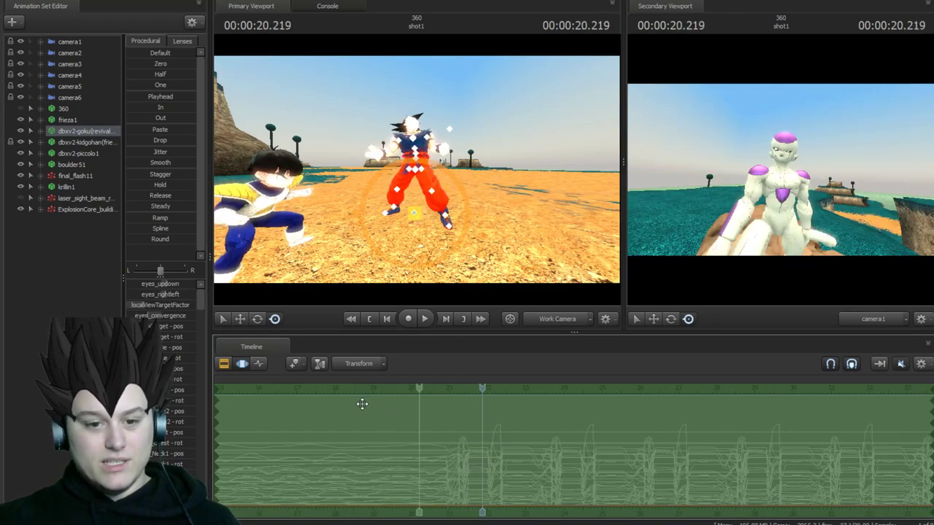
{"action": "left_click", "coordinate": [237, 321]}
{"action": "left_click_drag", "start_coordinate": [490, 470], "coordinate": [574, 469]}
{"action": "key", "text": "o"}
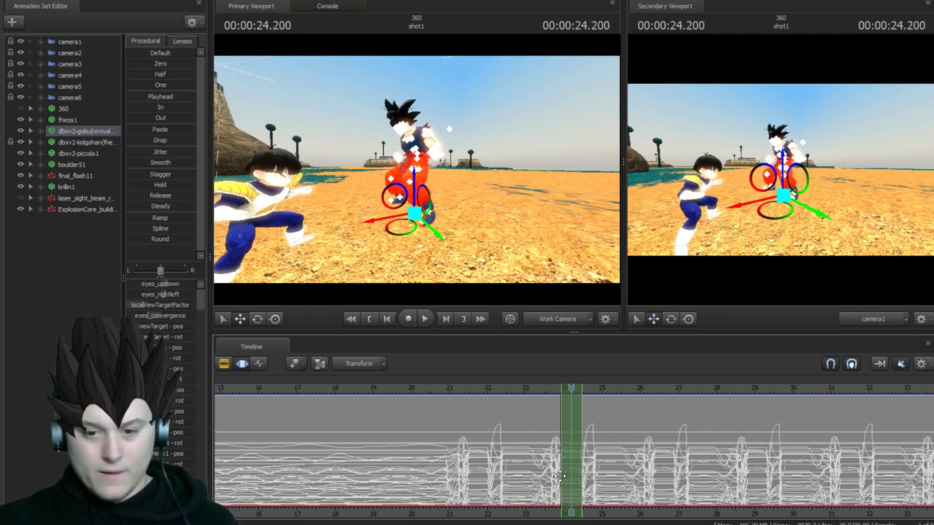
Paste the copied pose over Goku's motion in time selections around 22.2 s and 24.8 s.
{"action": "left_click", "coordinate": [507, 474]}
{"action": "left_click_drag", "start_coordinate": [483, 469], "coordinate": [509, 470], "text": "shift"}
{"action": "right_click", "coordinate": [509, 470]}
{"action": "left_click", "coordinate": [502, 486]}
{"action": "key", "text": "ctrl+v"}
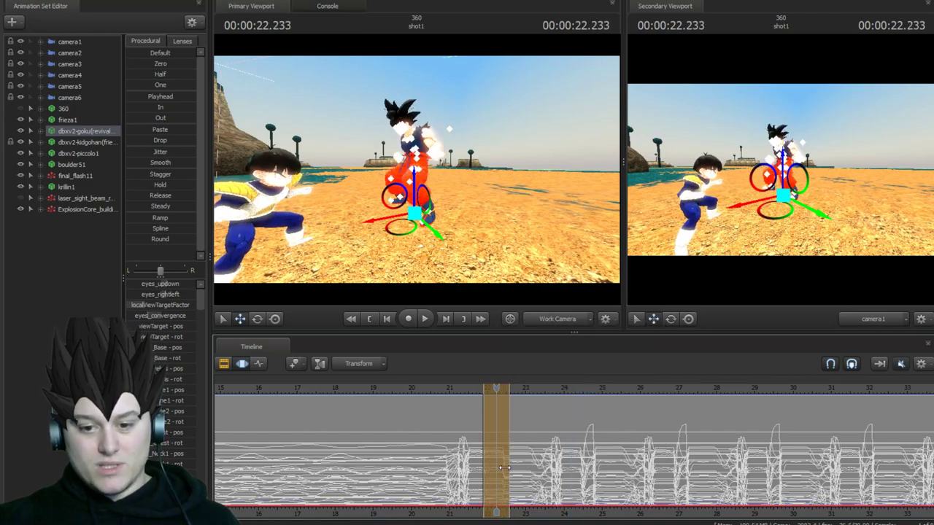
{"action": "left_click_drag", "start_coordinate": [509, 466], "coordinate": [604, 465]}
{"action": "key", "text": "ctrl+v"}
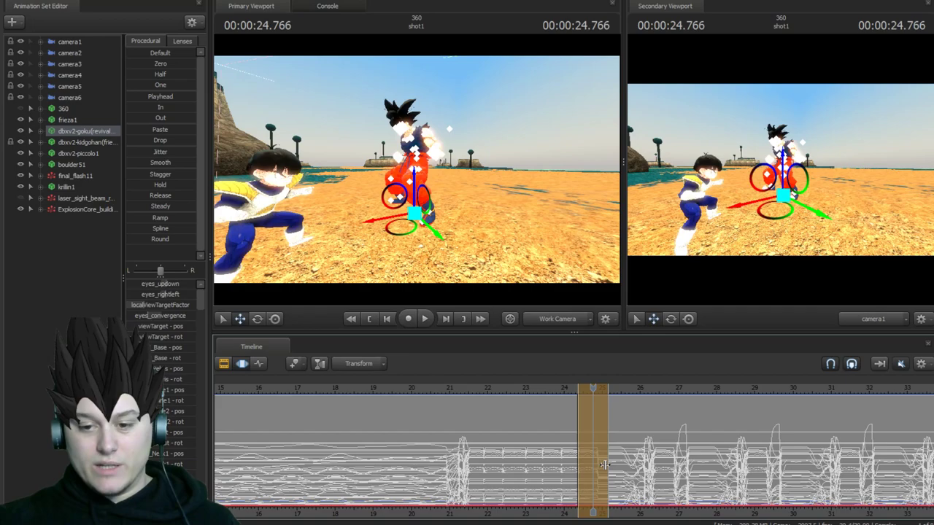
Smooth Goku's motion from about 21.7 to 24.9 s and play back the result.
{"action": "left_click_drag", "start_coordinate": [478, 467], "coordinate": [598, 467]}
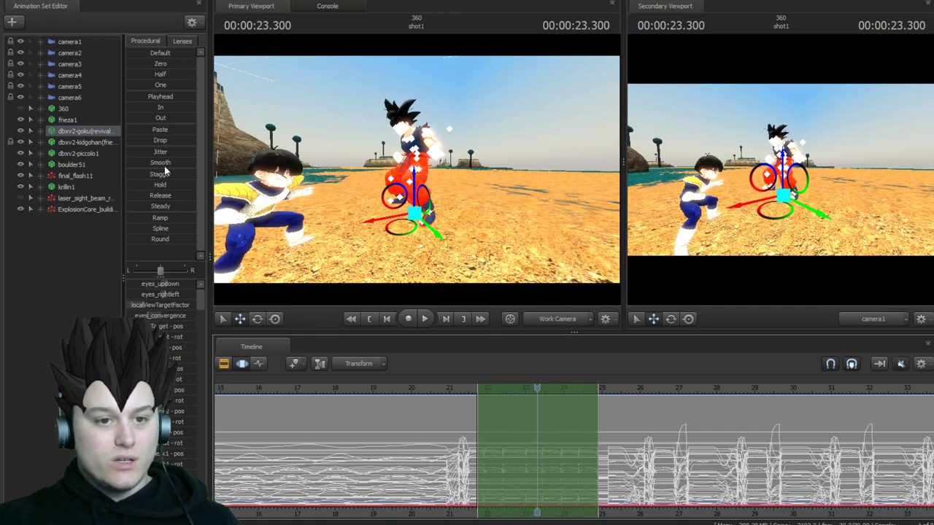
{"action": "left_click_drag", "start_coordinate": [154, 165], "coordinate": [157, 165]}
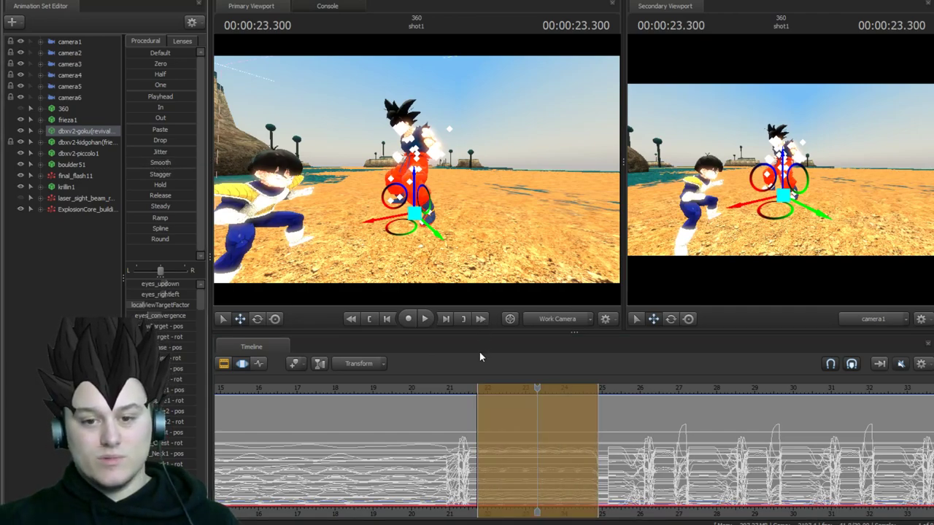
{"action": "left_click_drag", "start_coordinate": [538, 388], "coordinate": [488, 387]}
{"action": "left_click", "coordinate": [44, 296]}
{"action": "left_click_drag", "start_coordinate": [427, 194], "coordinate": [451, 202]}
{"action": "key", "text": "w"}
{"action": "key", "text": "space"}
{"action": "key", "text": "space"}
{"action": "key", "text": "s"}
Flatten Goku's motion across a time selection from about 21.6 to 30.4 s and check it at 24.066 s.
{"action": "left_click", "coordinate": [80, 132]}
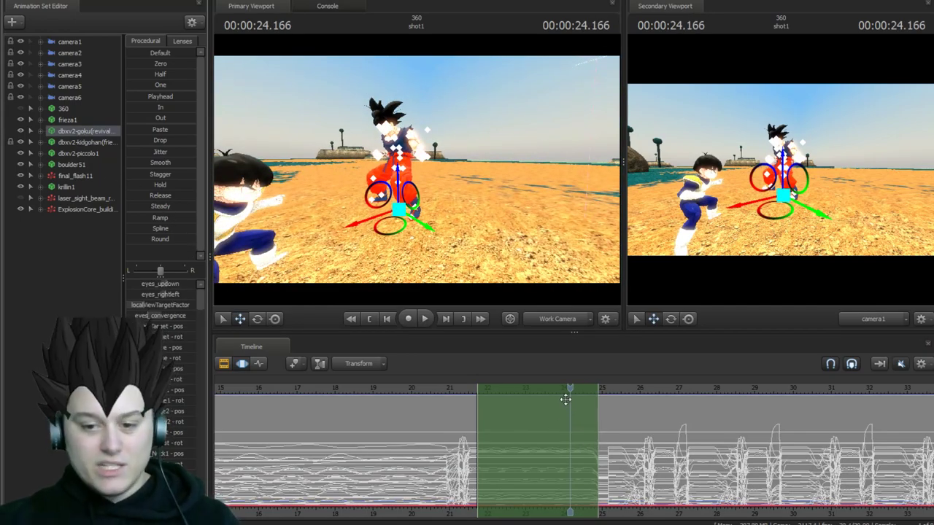
{"action": "left_click_drag", "start_coordinate": [569, 388], "coordinate": [811, 443]}
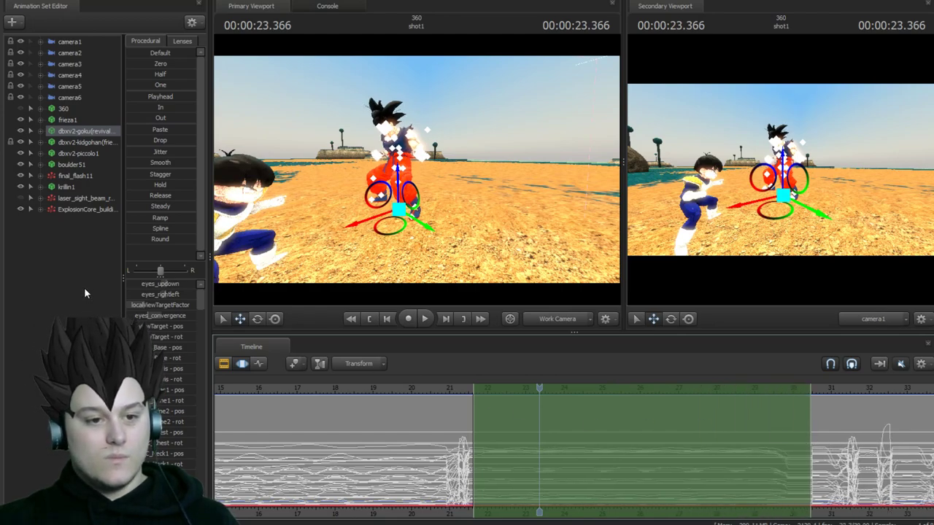
{"action": "left_click", "coordinate": [85, 293]}
{"action": "left_click_drag", "start_coordinate": [376, 218], "coordinate": [423, 252]}
{"action": "left_click_drag", "start_coordinate": [540, 392], "coordinate": [566, 403]}
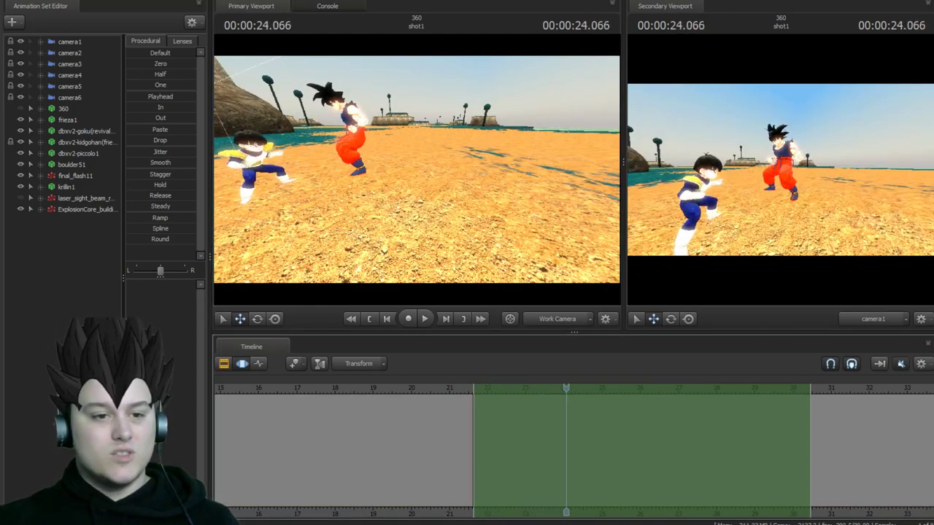
Select the 360 animation set, review the shot from 21.433 s and set the time selection from 27.1 s to the end.
{"action": "left_click", "coordinate": [64, 110]}
{"action": "left_click_drag", "start_coordinate": [515, 453], "coordinate": [568, 438]}
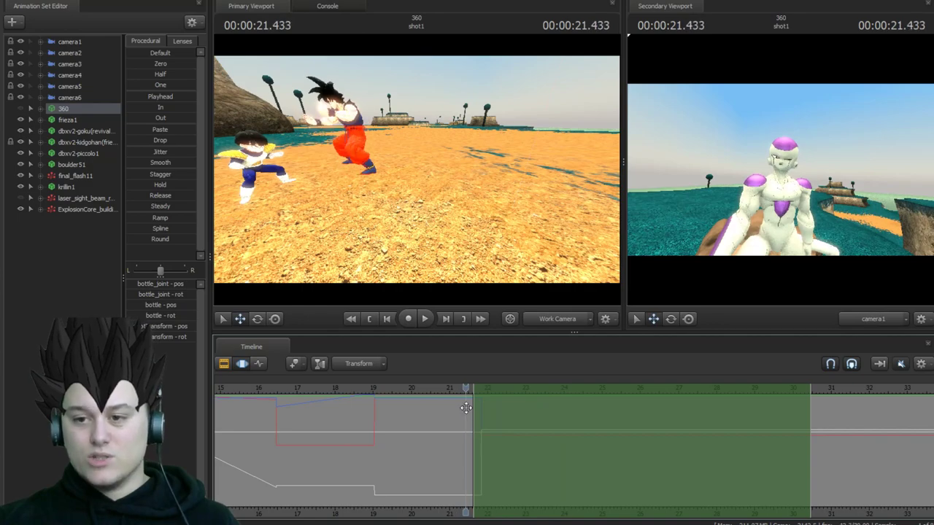
{"action": "key", "text": "space"}
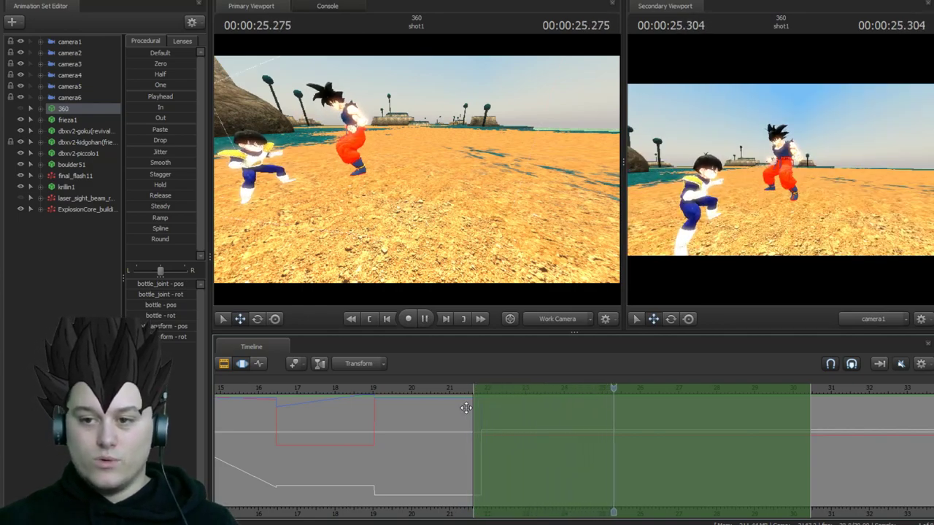
{"action": "key", "text": "space"}
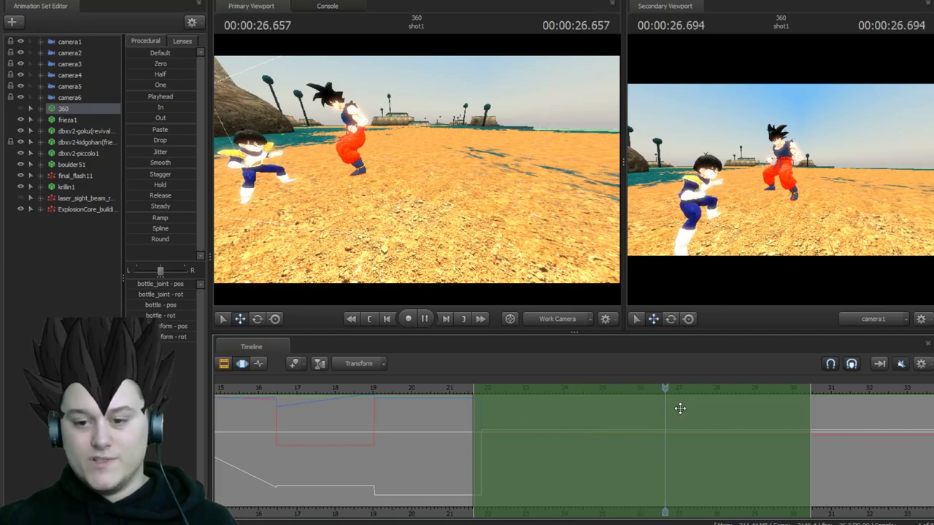
{"action": "left_click_drag", "start_coordinate": [682, 434], "coordinate": [683, 434]}
{"action": "key", "text": "Escape"}
{"action": "key", "text": "bracketright"}
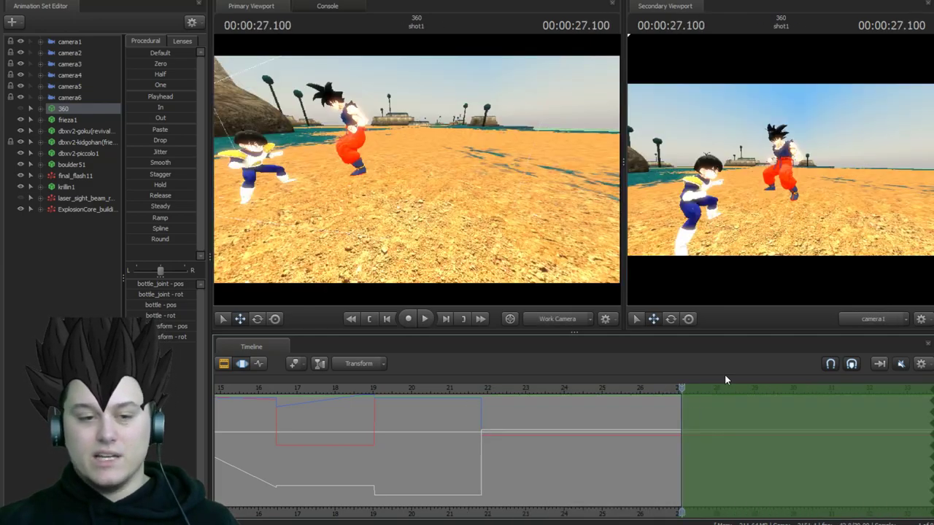
Move and rotate the 360 object at 27.1 s so camera1 frames Goku more closely.
{"action": "key", "text": "s"}
{"action": "left_click_drag", "start_coordinate": [312, 205], "coordinate": [417, 169]}
{"action": "left_click_drag", "start_coordinate": [349, 188], "coordinate": [376, 170]}
{"action": "left_click_drag", "start_coordinate": [389, 122], "coordinate": [389, 112]}
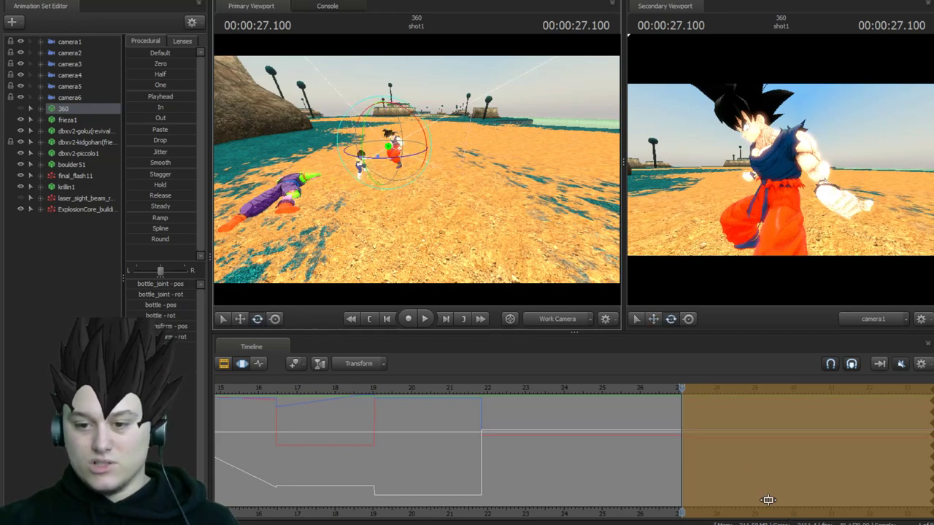
Try extending the falloff back to about 21.8 s, then rotating and moving the 360 object at 27.1 s.
{"action": "left_click_drag", "start_coordinate": [661, 454], "coordinate": [479, 438]}
{"action": "left_click_drag", "start_coordinate": [413, 162], "coordinate": [365, 230]}
{"action": "key", "text": "w"}
{"action": "left_click_drag", "start_coordinate": [439, 216], "coordinate": [439, 216]}
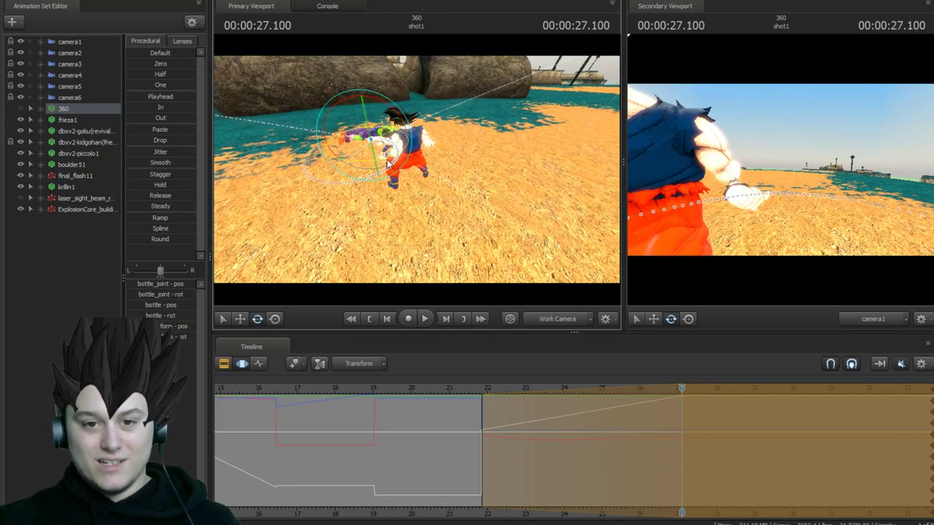
{"action": "left_click_drag", "start_coordinate": [383, 162], "coordinate": [398, 184]}
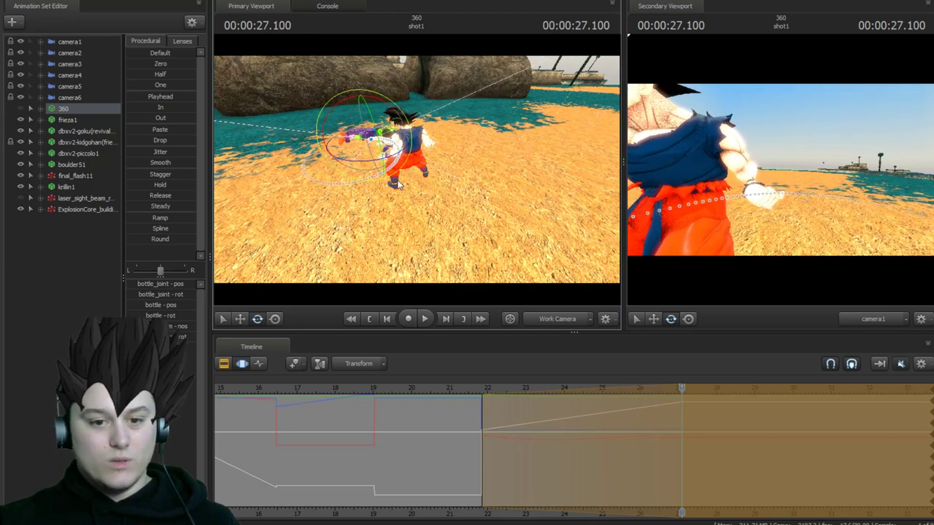
{"action": "left_click_drag", "start_coordinate": [353, 140], "coordinate": [431, 143]}
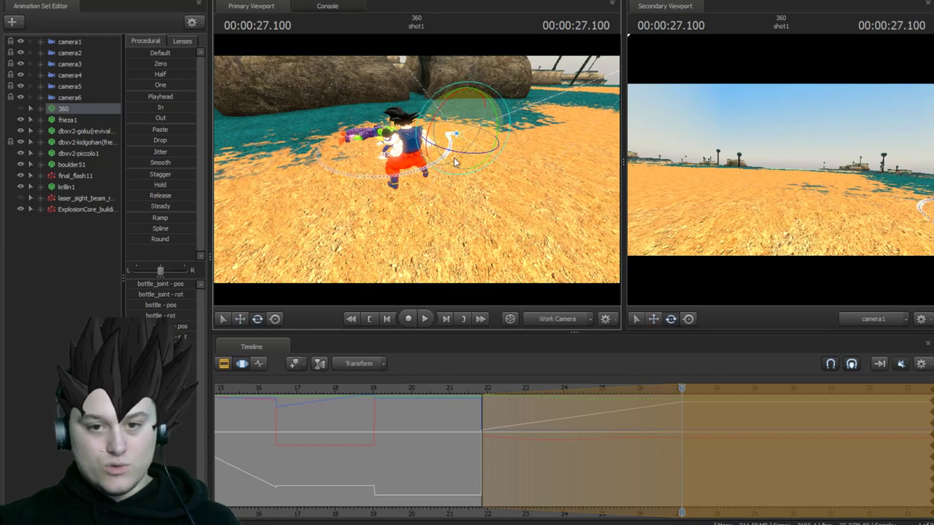
{"action": "left_click_drag", "start_coordinate": [468, 152], "coordinate": [507, 153]}
Set the selection to start at 27.1 s, move and rotate the 360 object around Goku, and extend the falloff back to about 21.8 s.
{"action": "left_click_drag", "start_coordinate": [683, 394], "coordinate": [531, 406]}
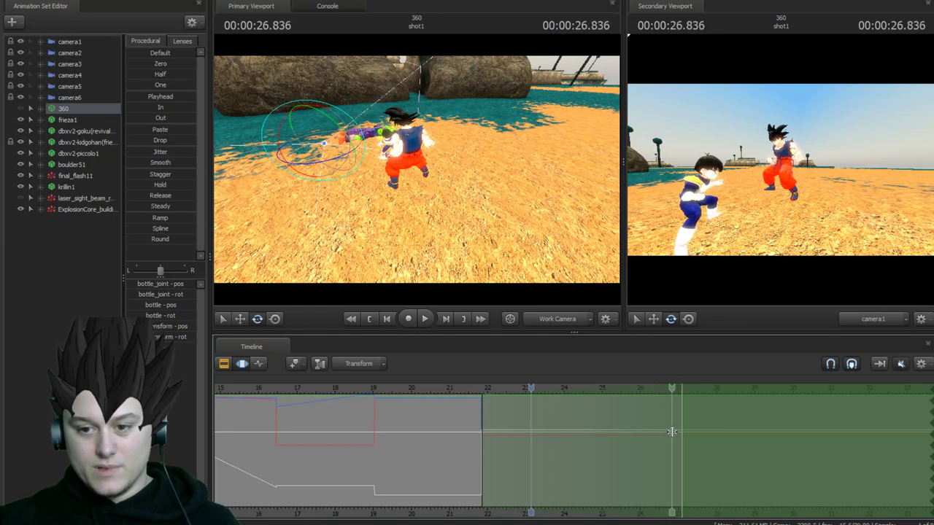
{"action": "left_click_drag", "start_coordinate": [681, 432], "coordinate": [681, 433]}
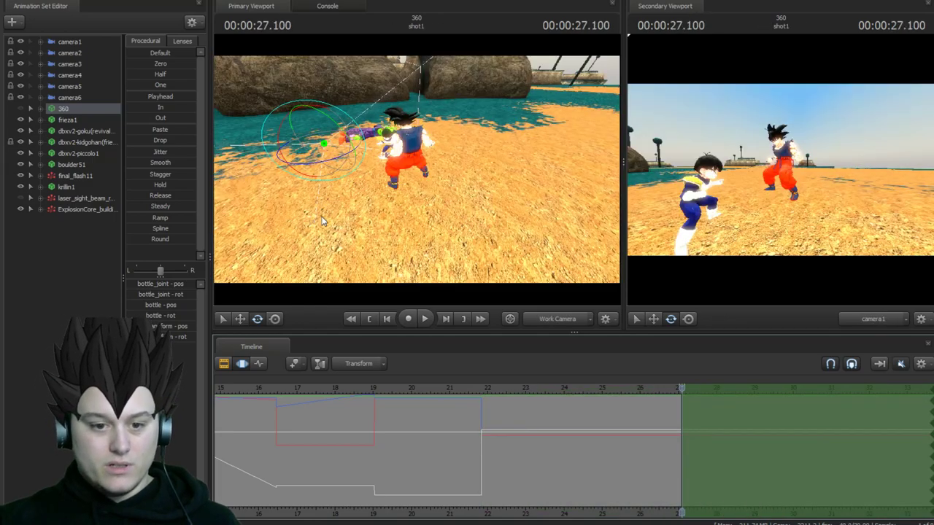
{"action": "left_click", "coordinate": [240, 319]}
{"action": "left_click_drag", "start_coordinate": [314, 143], "coordinate": [417, 130]}
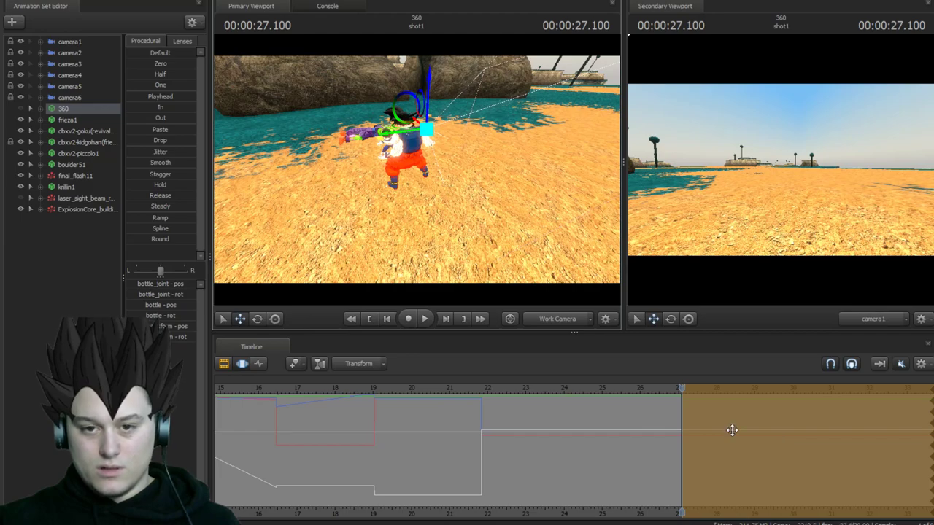
{"action": "left_click_drag", "start_coordinate": [451, 150], "coordinate": [374, 141]}
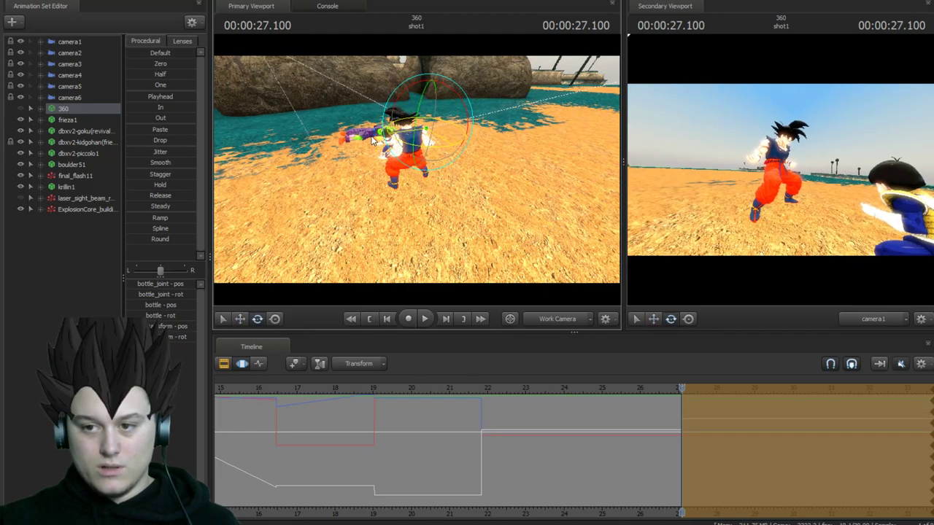
{"action": "left_click", "coordinate": [728, 442]}
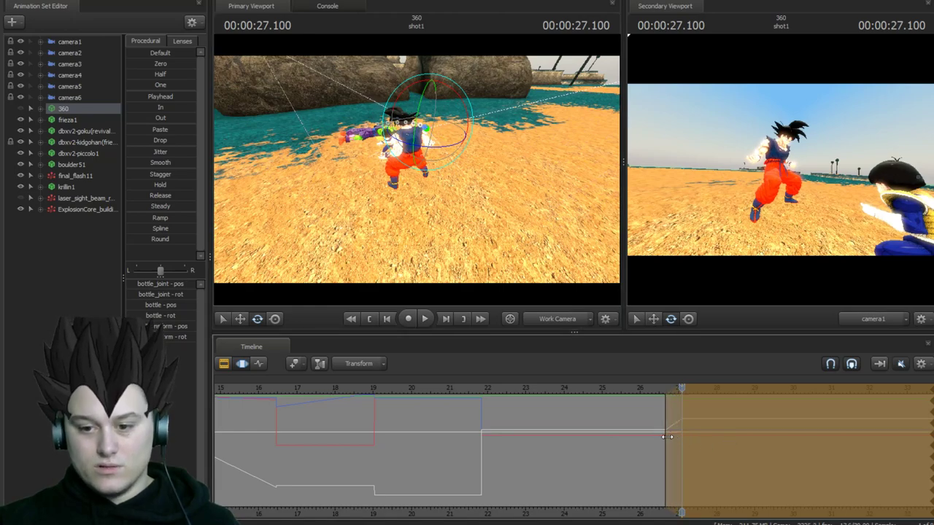
{"action": "left_click_drag", "start_coordinate": [662, 436], "coordinate": [484, 429]}
Set the time selection from 27.066 s to the end and move and rotate the 360 object so camera1 frames Goku from the front.
{"action": "left_click_drag", "start_coordinate": [682, 390], "coordinate": [686, 431]}
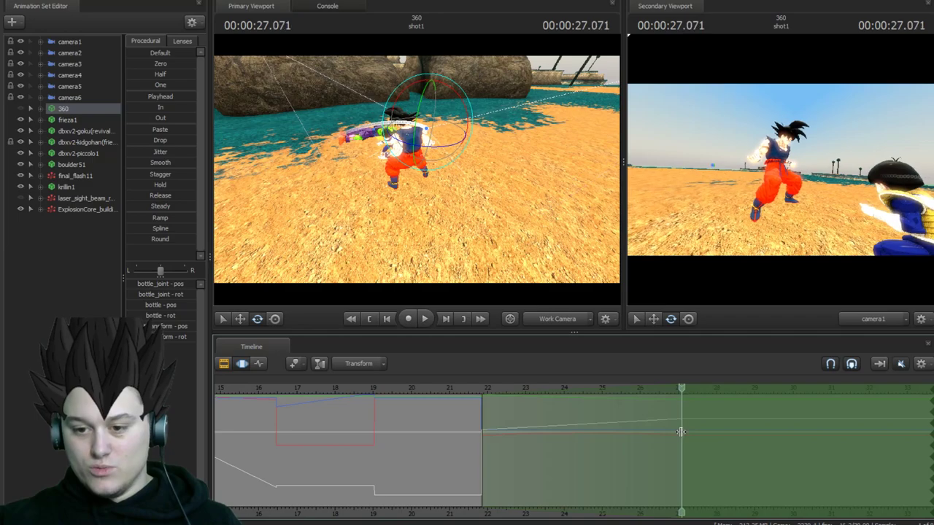
{"action": "left_click", "coordinate": [681, 432]}
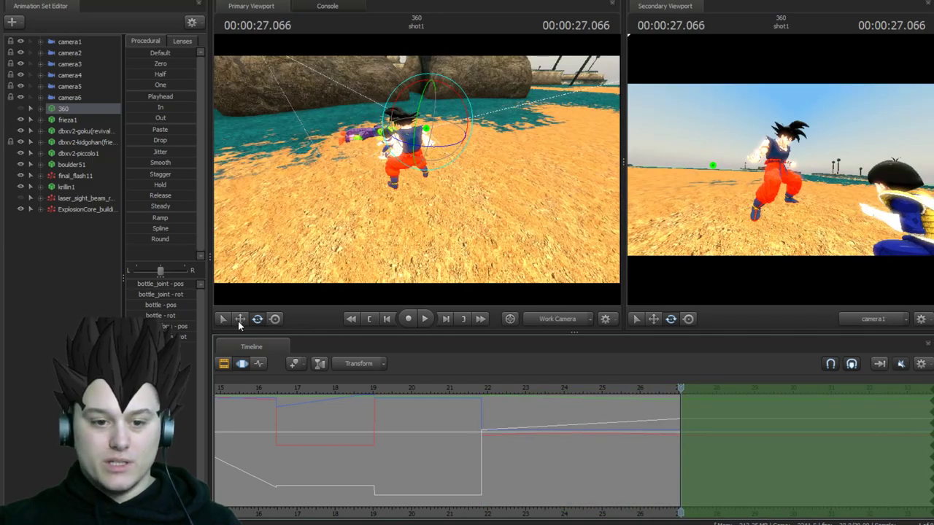
{"action": "left_click", "coordinate": [240, 320]}
{"action": "left_click_drag", "start_coordinate": [414, 132], "coordinate": [429, 163]}
{"action": "left_click", "coordinate": [257, 319]}
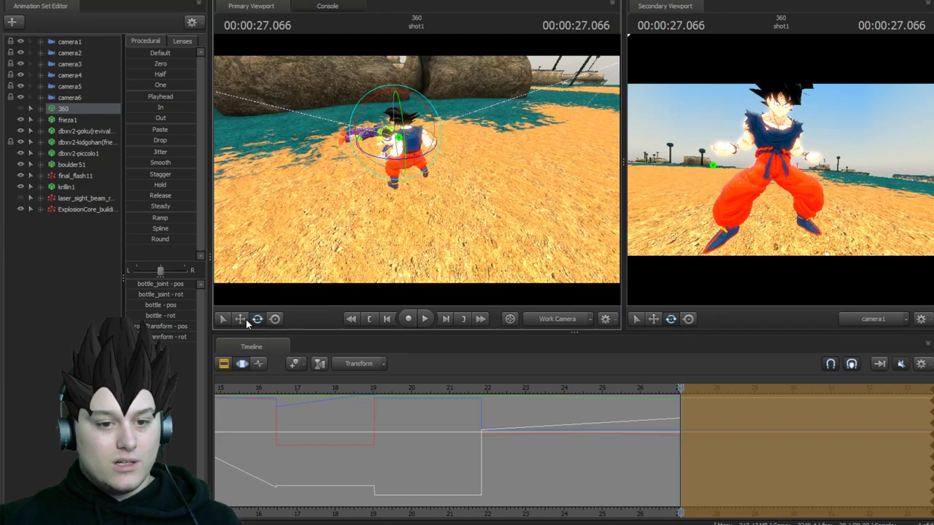
{"action": "left_click", "coordinate": [241, 318]}
{"action": "left_click_drag", "start_coordinate": [377, 132], "coordinate": [398, 108]}
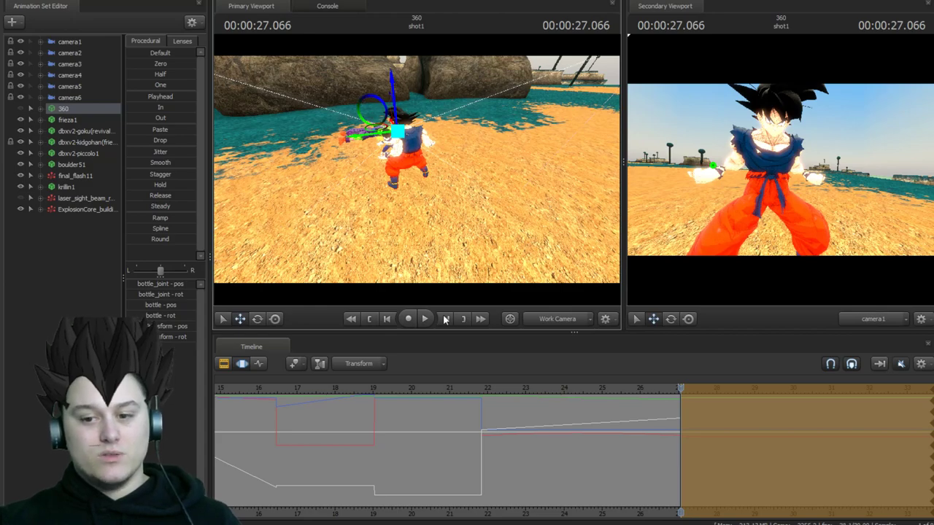
{"action": "key", "text": "Return"}
Start creating an animation set for a new model and filter the model browser to the workshop mod.
{"action": "left_click", "coordinate": [98, 345]}
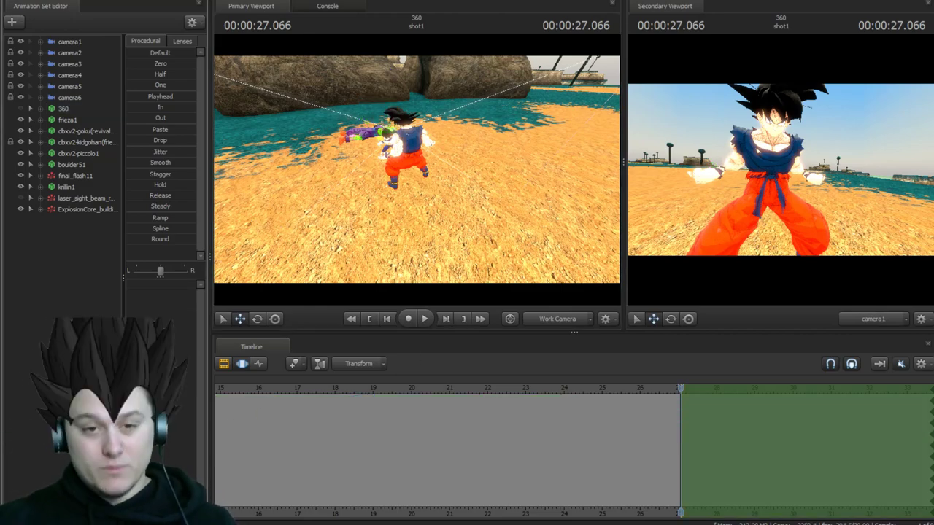
{"action": "right_click", "coordinate": [58, 261]}
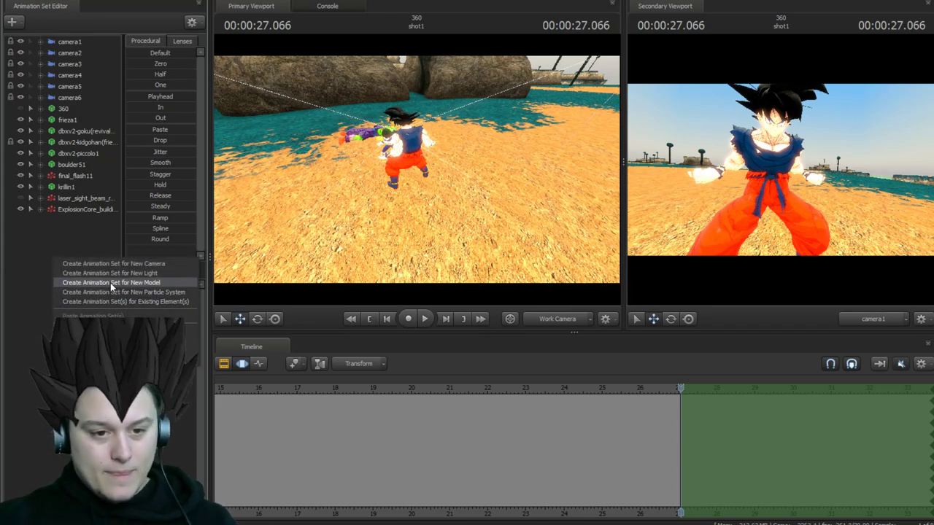
{"action": "left_click", "coordinate": [110, 282]}
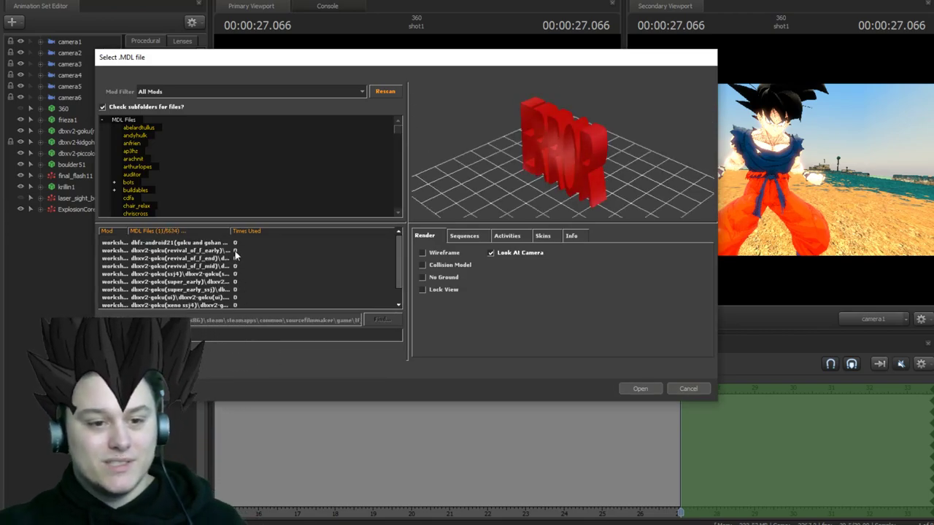
{"action": "left_click", "coordinate": [254, 93]}
{"action": "left_click", "coordinate": [249, 125]}
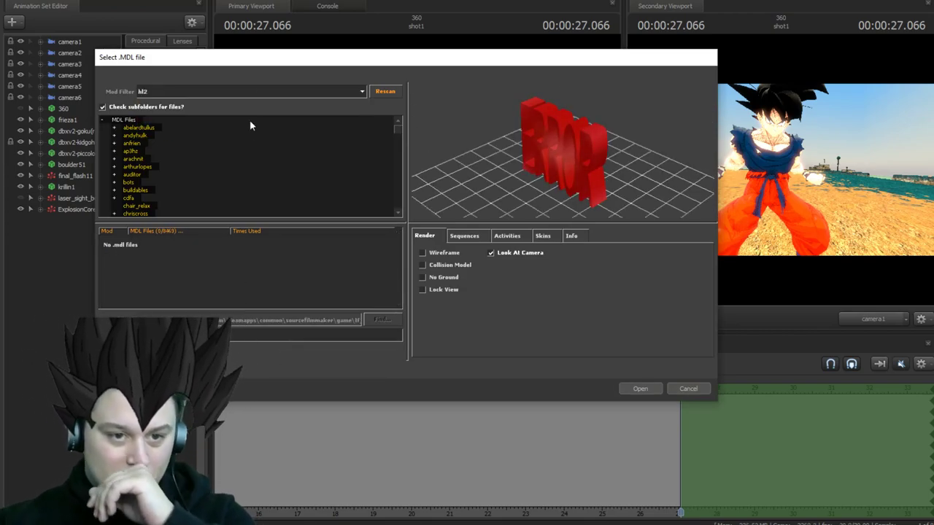
{"action": "left_click", "coordinate": [264, 95]}
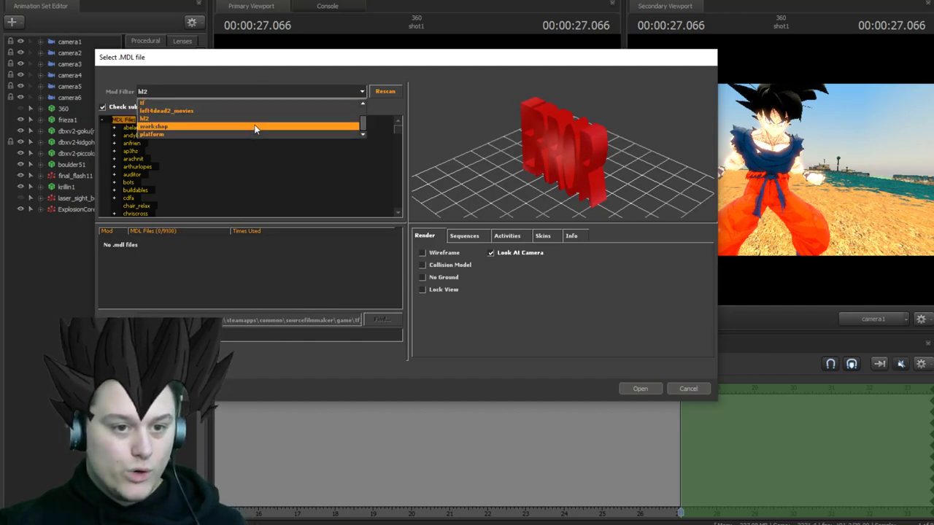
{"action": "left_click", "coordinate": [255, 126]}
Preview the dbxv2-goku(revival_of_f_early) model with skin1 and the dbxv2-goku(revival_of_f_end) model.
{"action": "left_click", "coordinate": [229, 250]}
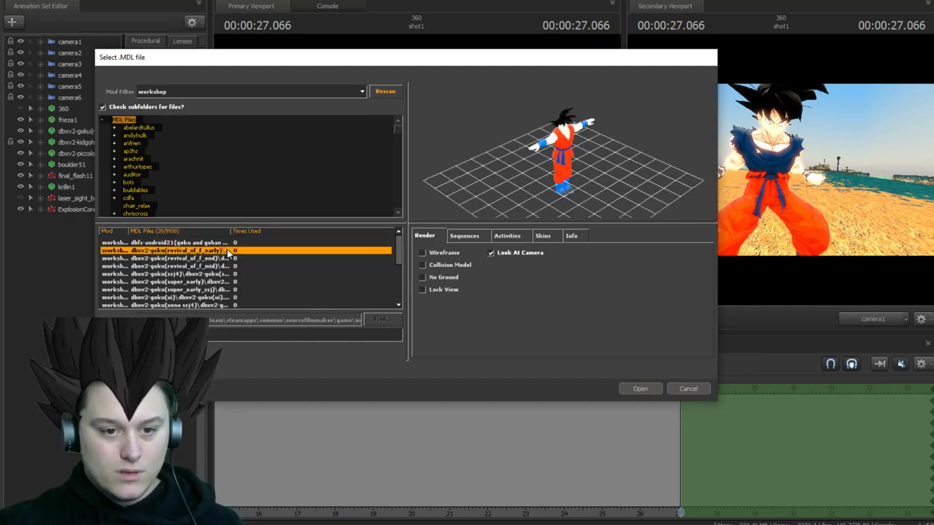
{"action": "left_click", "coordinate": [543, 236]}
{"action": "left_click", "coordinate": [429, 270]}
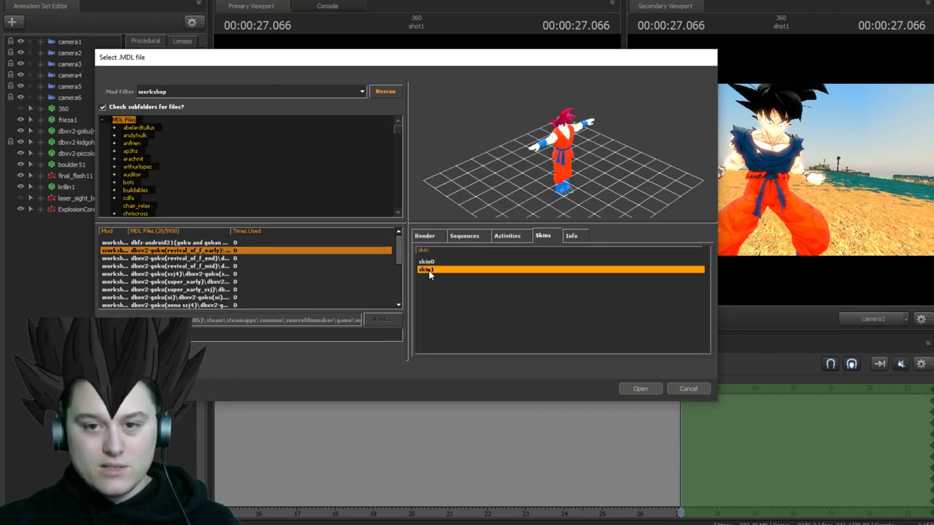
{"action": "left_click", "coordinate": [169, 258]}
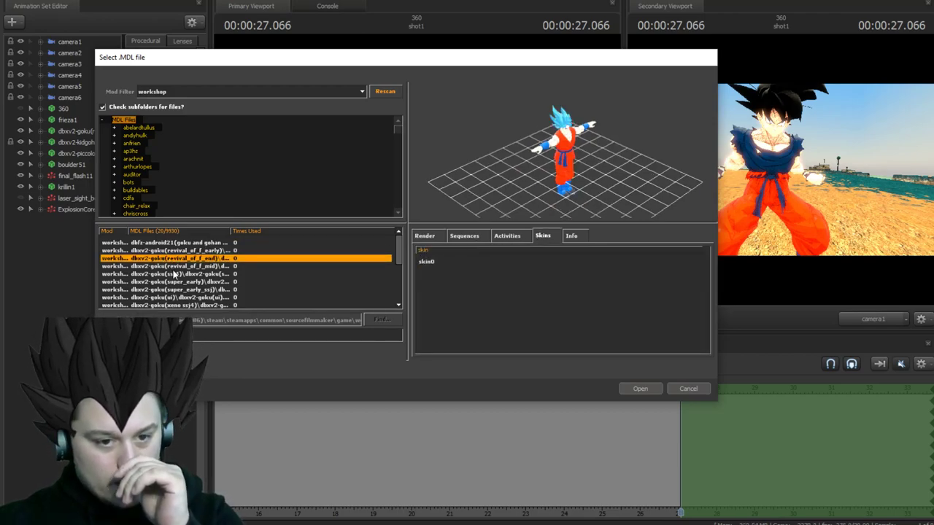
Add the dbxv2-goku(revival_of_f_mid) model to the scene with skin0.
{"action": "left_click", "coordinate": [177, 266]}
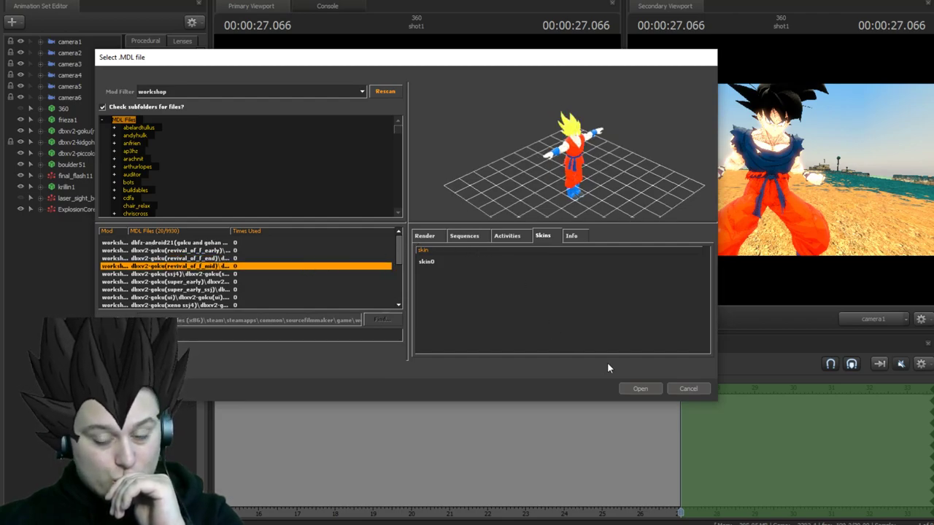
{"action": "left_click", "coordinate": [425, 236]}
{"action": "left_click", "coordinate": [463, 236]}
{"action": "left_click", "coordinate": [507, 235]}
{"action": "left_click", "coordinate": [539, 237]}
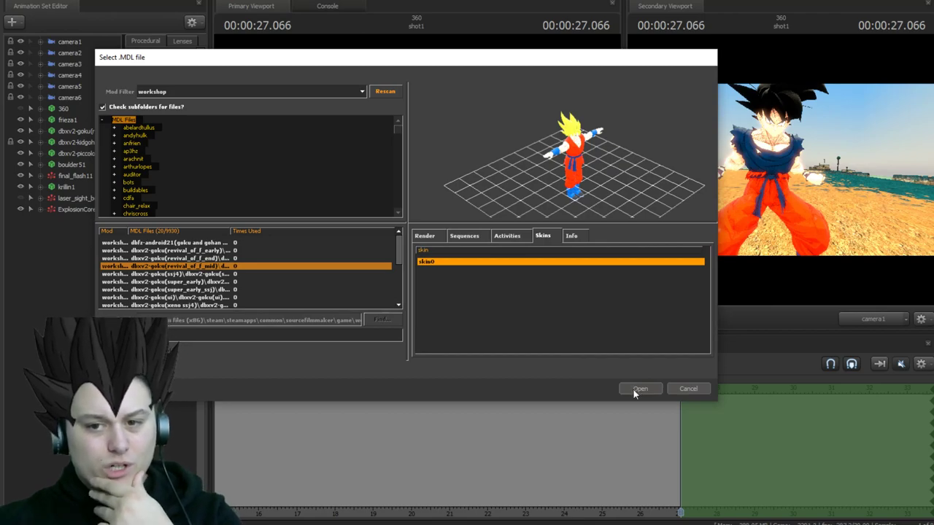
{"action": "left_click", "coordinate": [639, 389]}
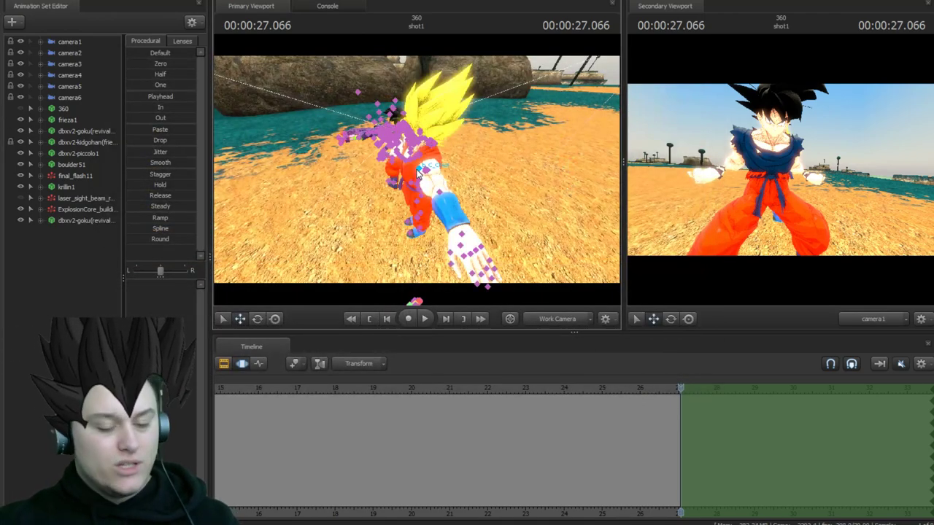
Select the entire time range at 26.9 s and move the new Super Saiyan Goku model out of camera1's view over the water.
{"action": "left_click_drag", "start_coordinate": [459, 159], "coordinate": [313, 147]}
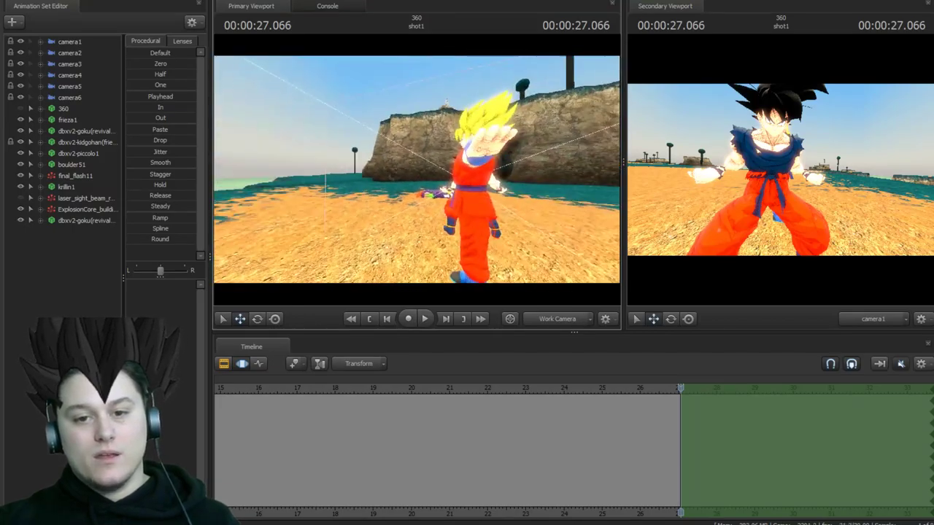
{"action": "left_click_drag", "start_coordinate": [416, 169], "coordinate": [386, 166]}
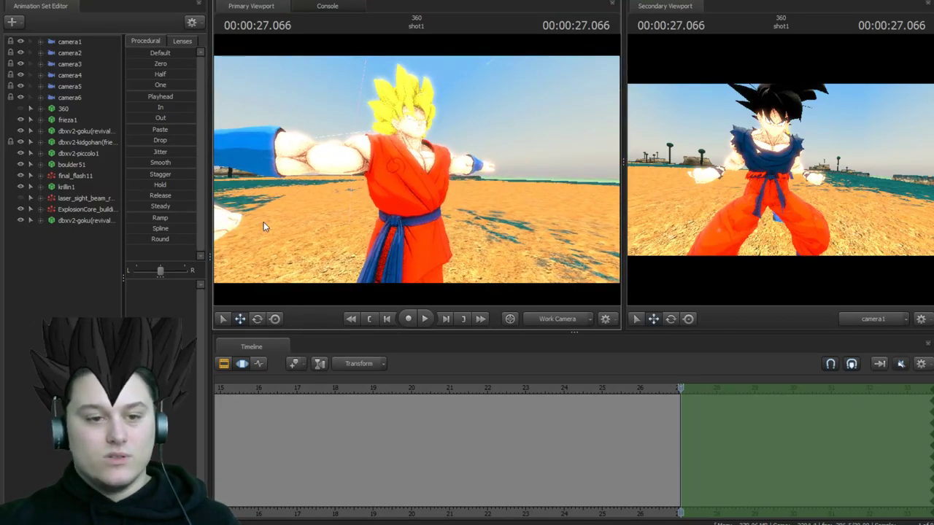
{"action": "left_click", "coordinate": [99, 221]}
{"action": "right_click", "coordinate": [99, 221]}
{"action": "left_click", "coordinate": [62, 324]}
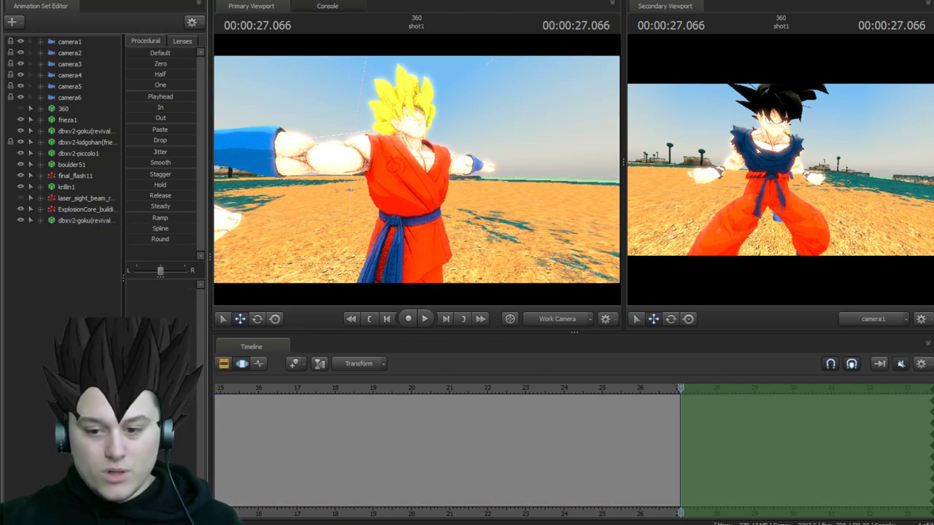
{"action": "left_click_drag", "start_coordinate": [680, 392], "coordinate": [674, 392]}
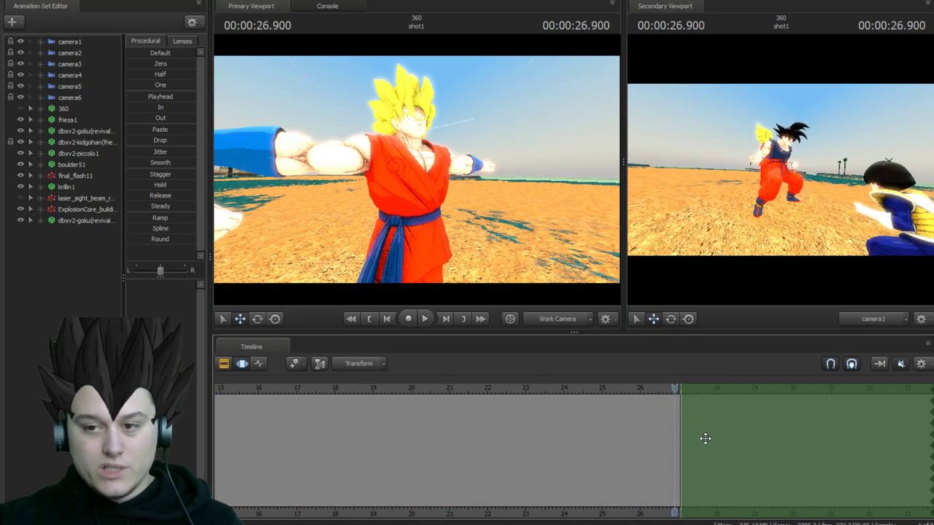
{"action": "key", "text": "ctrl+a"}
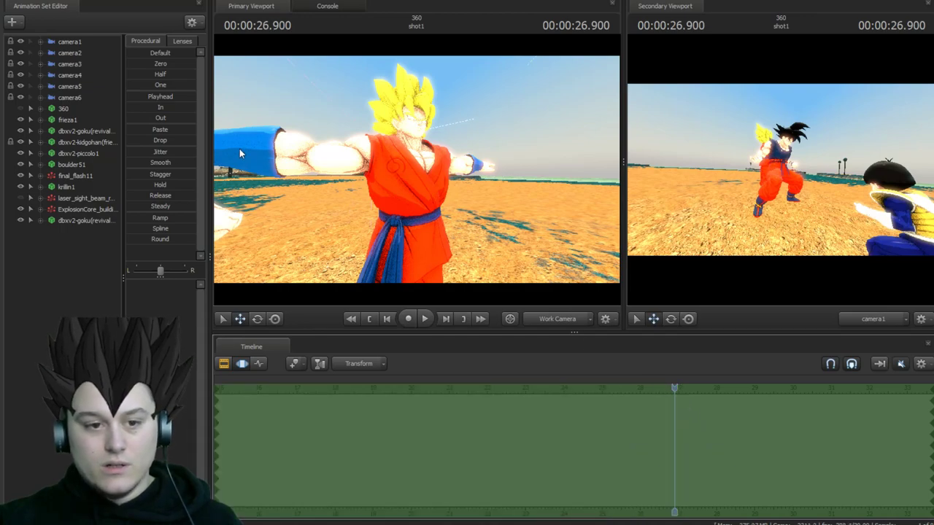
{"action": "left_click", "coordinate": [93, 217]}
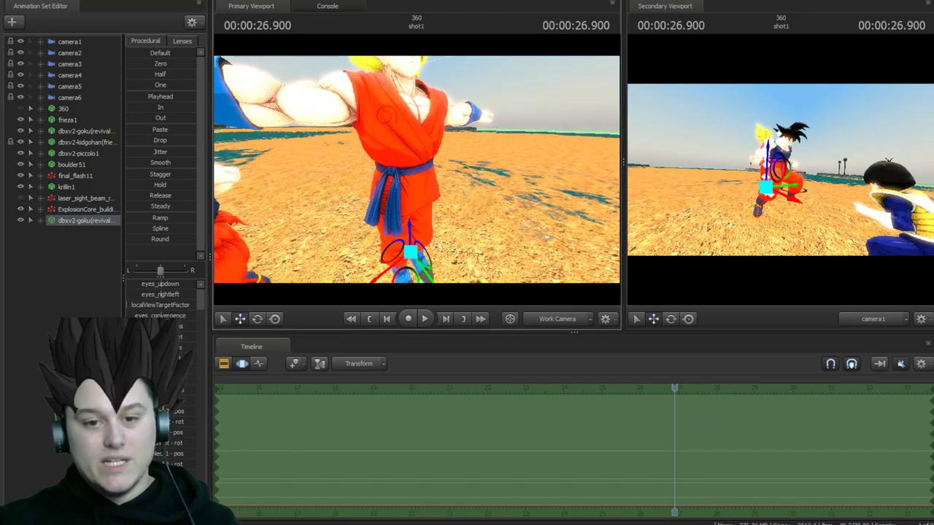
{"action": "key", "text": "s"}
{"action": "left_click_drag", "start_coordinate": [400, 189], "coordinate": [376, 250]}
{"action": "key", "text": "w"}
{"action": "key", "text": "s"}
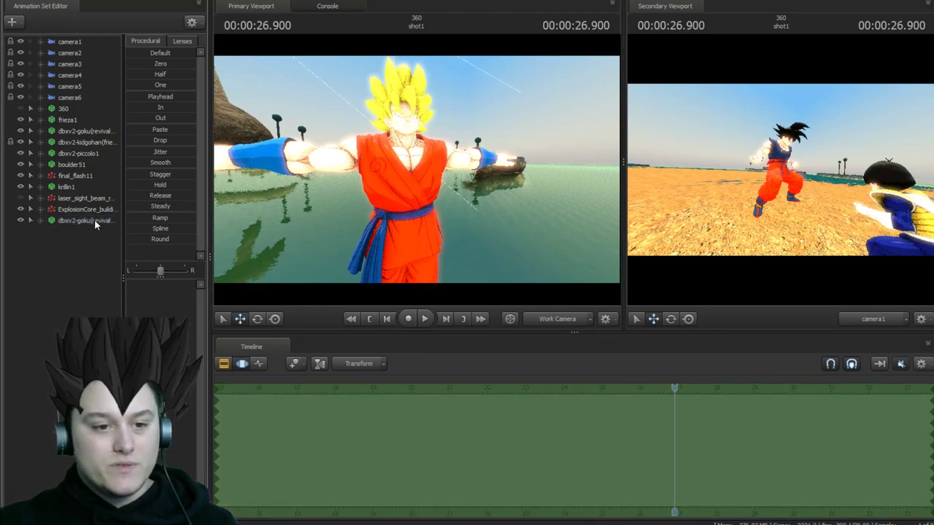
Switch the Super Saiyan Goku model's outfit bodygroup to Gi_Damaged_1.dmx.
{"action": "right_click", "coordinate": [87, 220]}
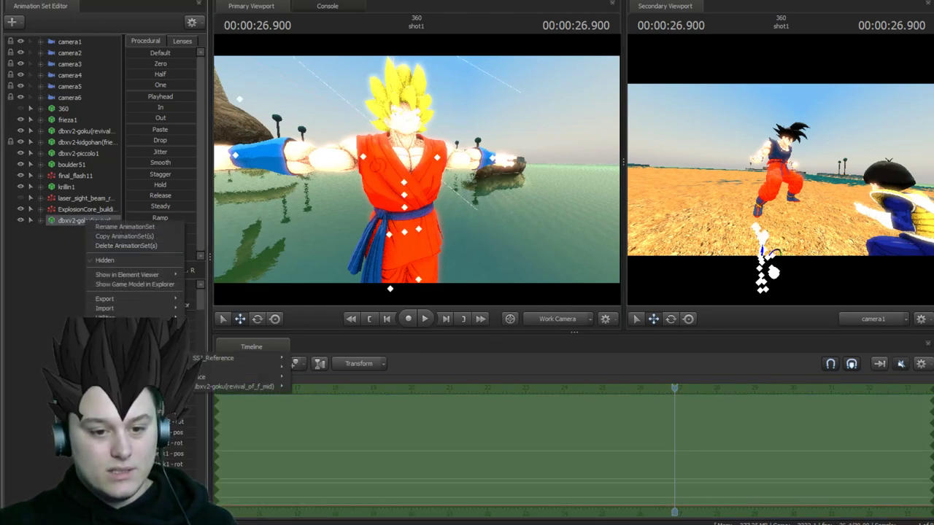
{"action": "mouse_move", "coordinate": [238, 366]}
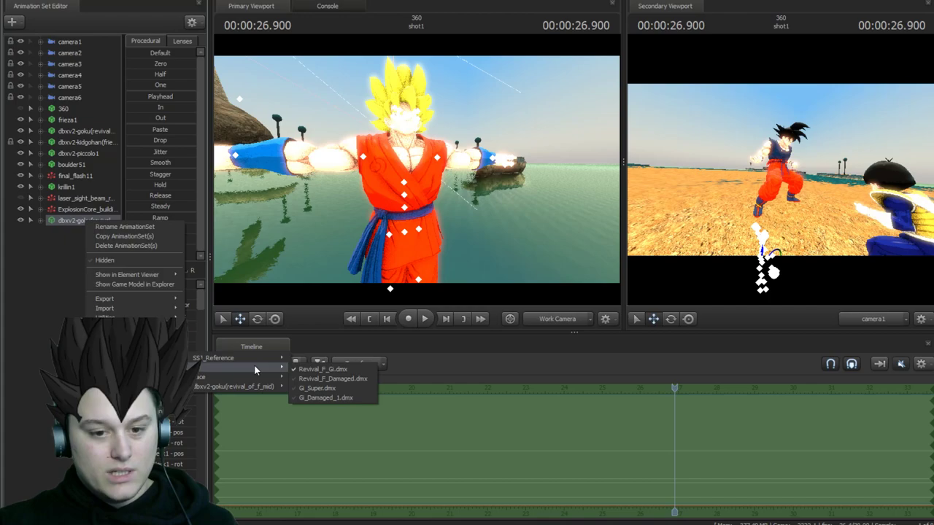
{"action": "left_click", "coordinate": [339, 398]}
{"action": "mouse_move", "coordinate": [384, 214]}
{"action": "left_mouse_down"}
{"action": "mouse_move", "coordinate": [379, 270]}
{"action": "mouse_move", "coordinate": [385, 212]}
{"action": "mouse_move", "coordinate": [310, 193]}
{"action": "mouse_move", "coordinate": [361, 230]}
{"action": "mouse_move", "coordinate": [382, 208]}
{"action": "left_mouse_up"}
{"action": "left_click", "coordinate": [81, 236]}
Import the Transform_1 sequence onto the Super Saiyan Goku model.
{"action": "left_click", "coordinate": [91, 221]}
{"action": "right_click", "coordinate": [91, 224]}
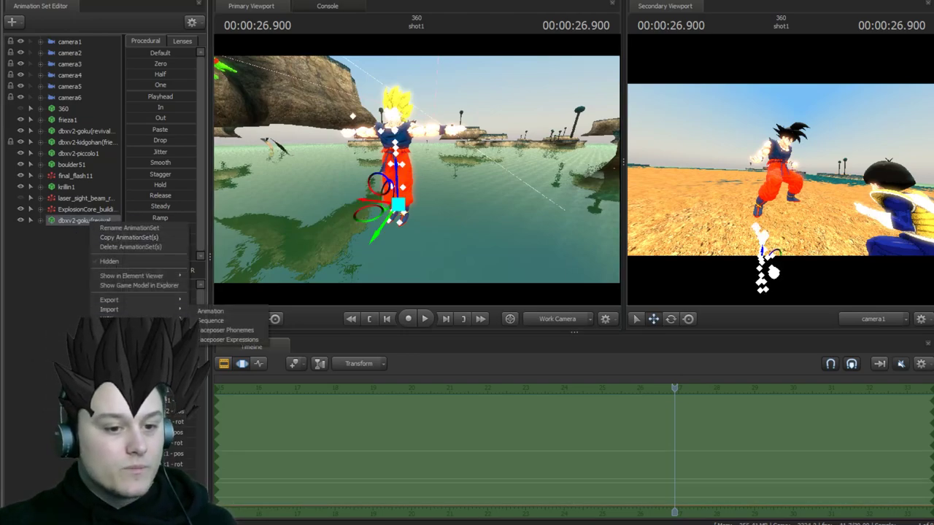
{"action": "mouse_move", "coordinate": [165, 310]}
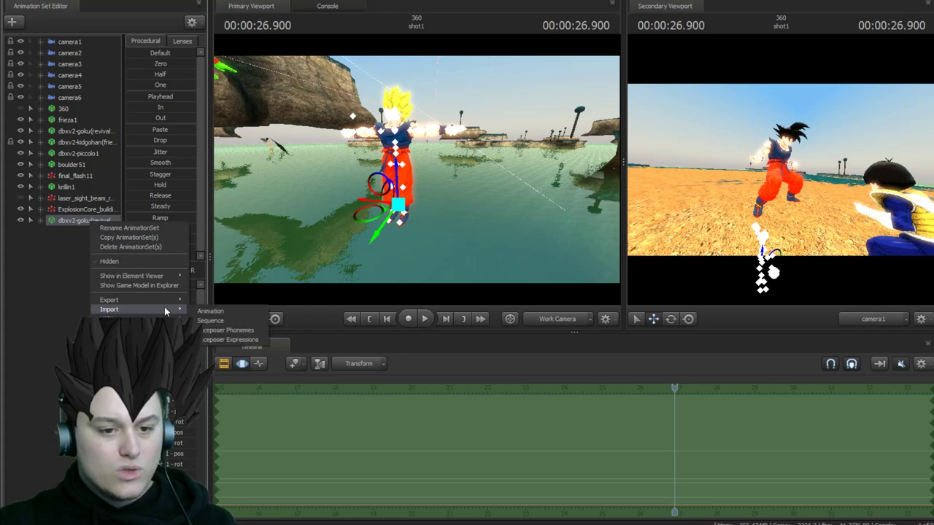
{"action": "left_click", "coordinate": [211, 321]}
{"action": "left_click", "coordinate": [429, 280]}
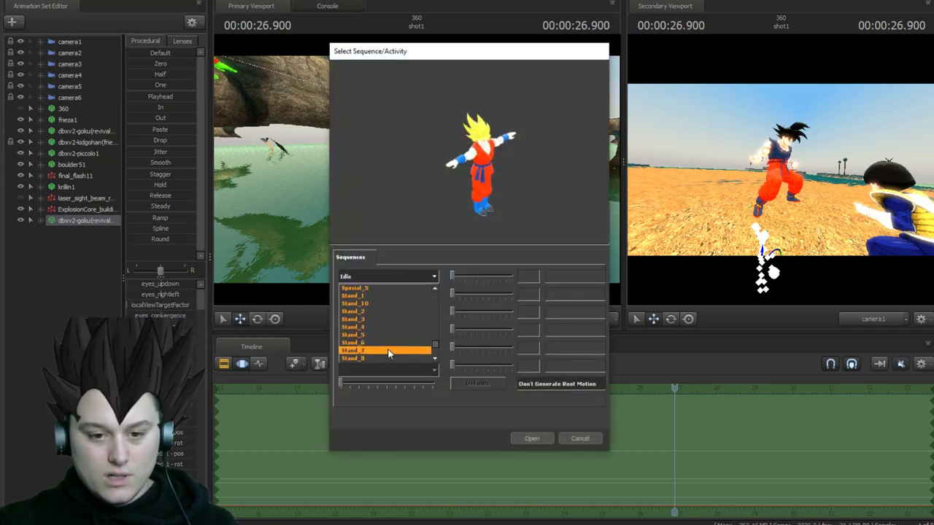
{"action": "left_click", "coordinate": [388, 336]}
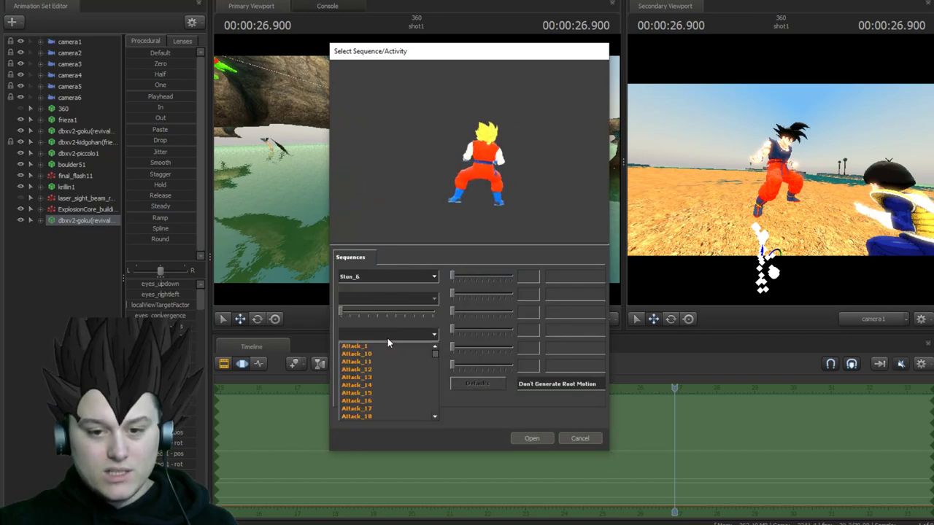
{"action": "left_click", "coordinate": [422, 281]}
{"action": "left_click", "coordinate": [393, 343]}
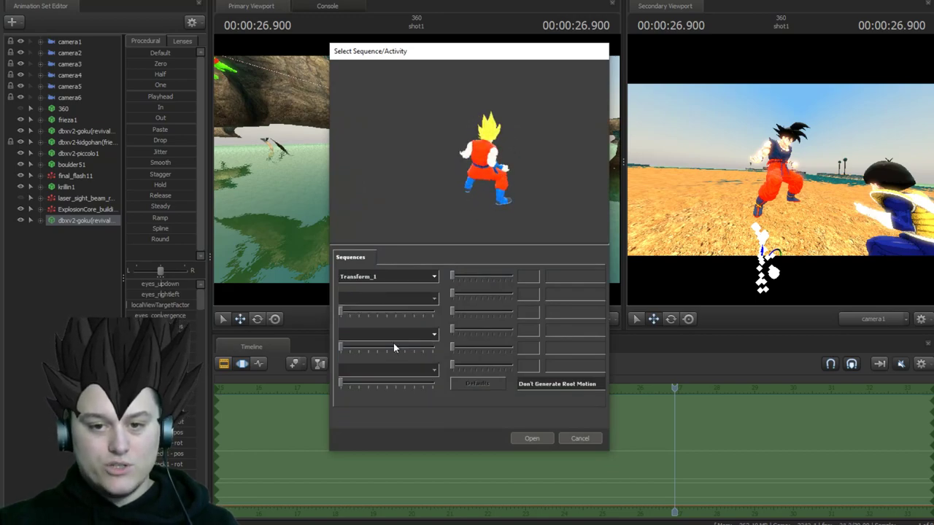
{"action": "key", "text": "Down"}
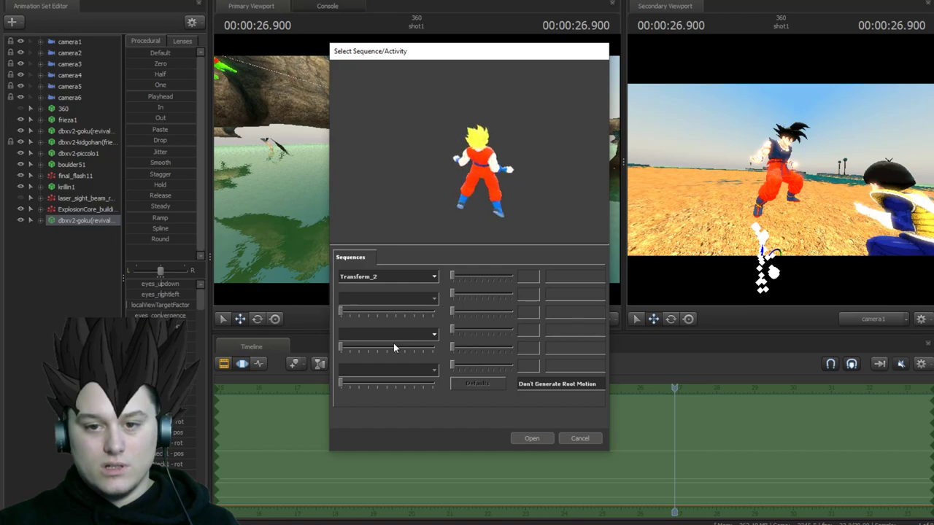
{"action": "key", "text": "Up"}
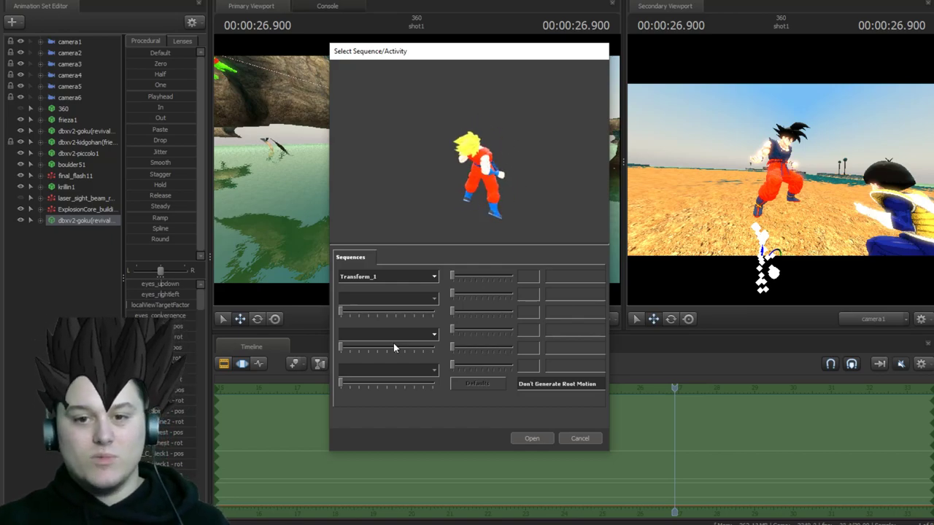
{"action": "key", "text": "Return"}
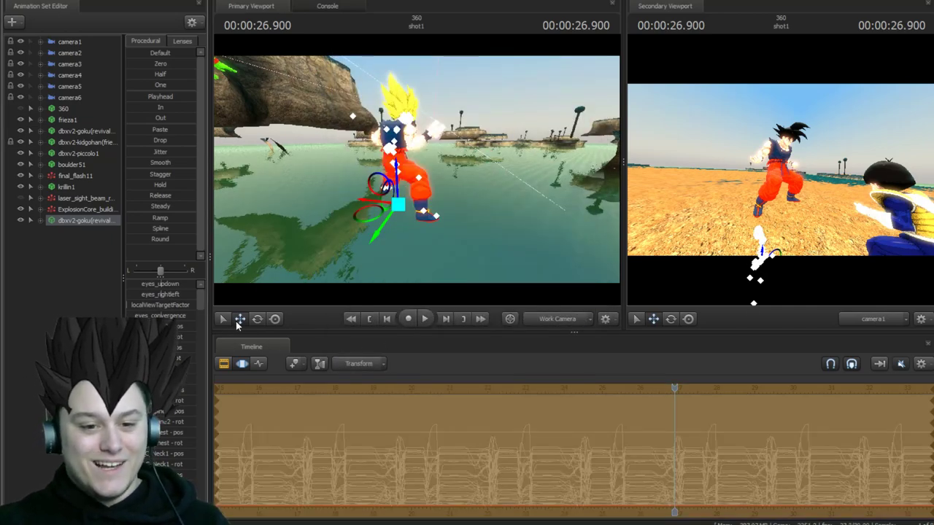
Rotate the Super Saiyan Goku model and move it from the water onto the sand right beside the original Goku.
{"action": "left_click", "coordinate": [258, 319]}
{"action": "left_click_drag", "start_coordinate": [408, 231], "coordinate": [323, 168]}
{"action": "left_click", "coordinate": [90, 255]}
{"action": "left_click_drag", "start_coordinate": [339, 212], "coordinate": [376, 193]}
{"action": "key", "text": "s"}
{"action": "key", "text": "z"}
{"action": "left_click", "coordinate": [99, 223]}
{"action": "left_click_drag", "start_coordinate": [433, 220], "coordinate": [400, 86]}
{"action": "left_click", "coordinate": [240, 319]}
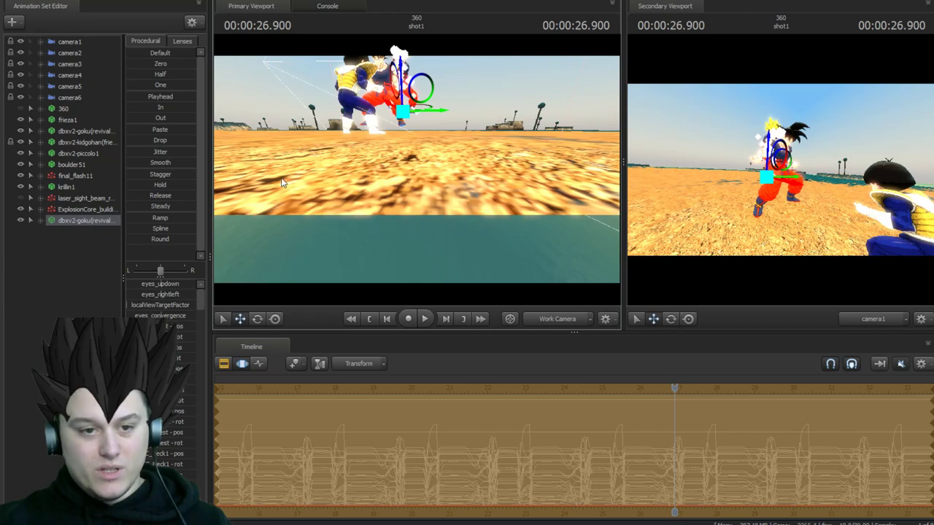
{"action": "left_click", "coordinate": [63, 253]}
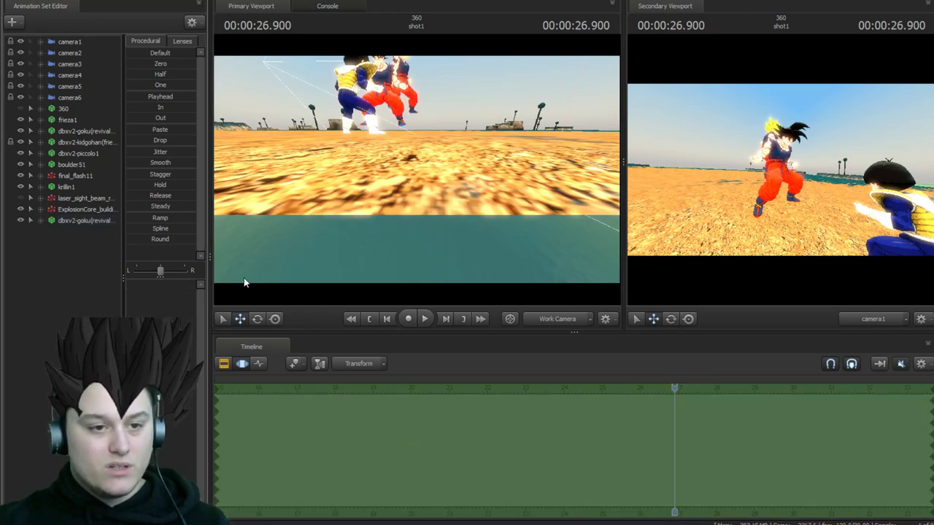
Select the original Goku's time range from 21.5 s onward and lower the model onto the sand.
{"action": "left_click", "coordinate": [81, 132]}
{"action": "left_click_drag", "start_coordinate": [490, 456], "coordinate": [931, 472]}
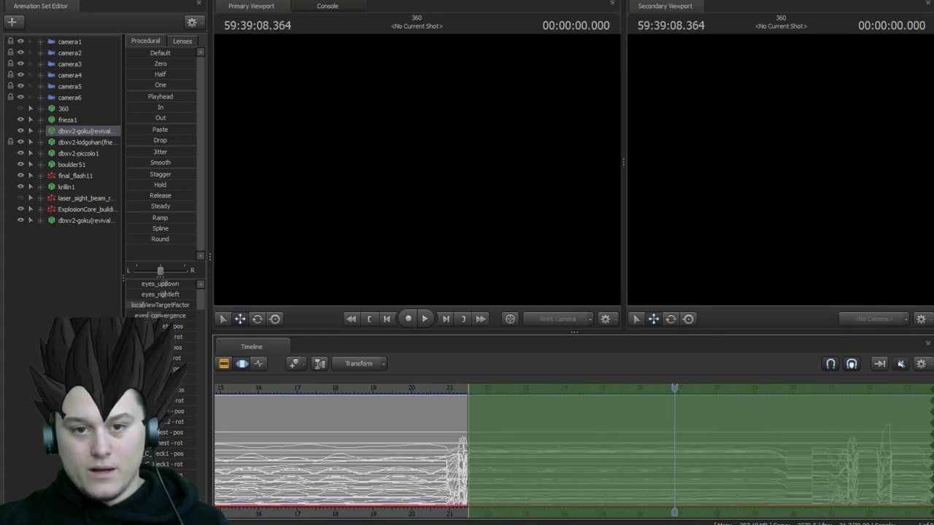
{"action": "left_click_drag", "start_coordinate": [500, 255], "coordinate": [485, 224]}
{"action": "key", "text": "w"}
{"action": "key", "text": "w"}
{"action": "left_click_drag", "start_coordinate": [414, 189], "coordinate": [419, 208]}
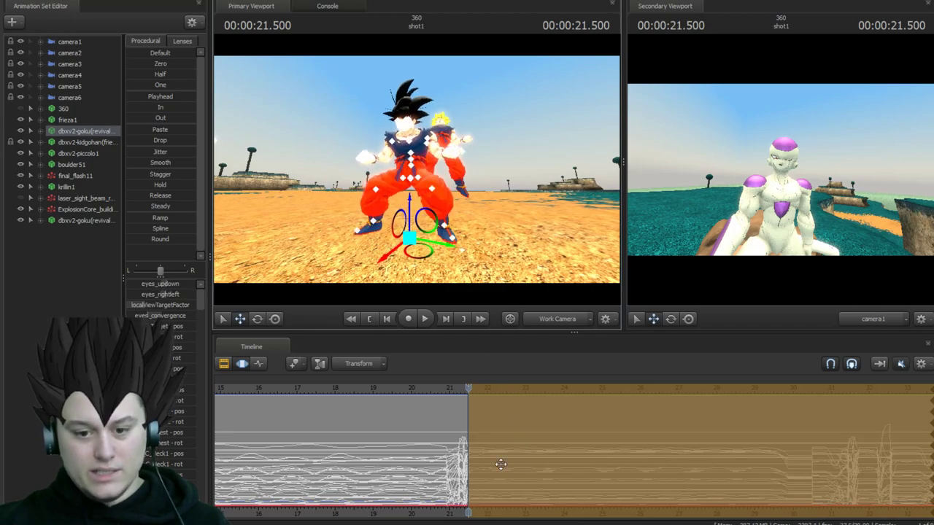
{"action": "left_click", "coordinate": [493, 427]}
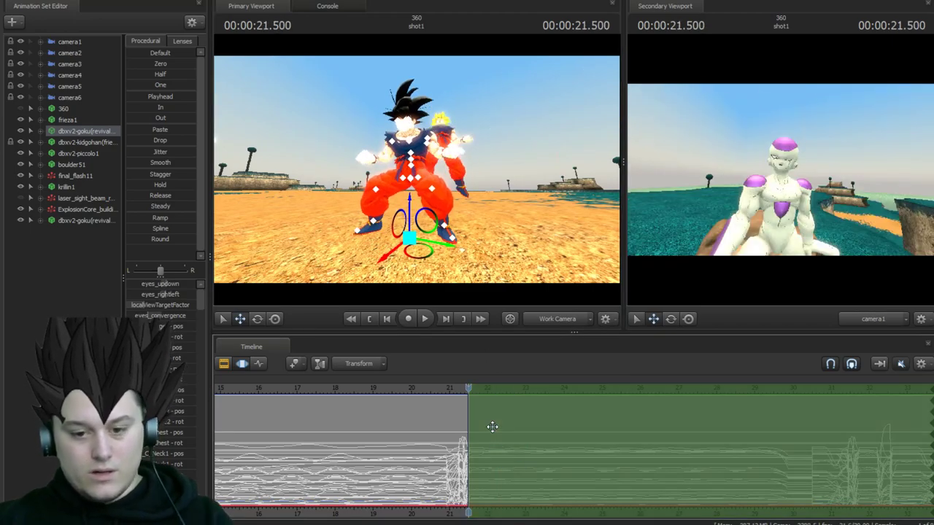
Smooth the original Goku's motion over a short time range from about 21.3 s to 21.8 s.
{"action": "left_click_drag", "start_coordinate": [461, 438], "coordinate": [480, 438], "text": "shift"}
{"action": "left_click", "coordinate": [155, 162]}
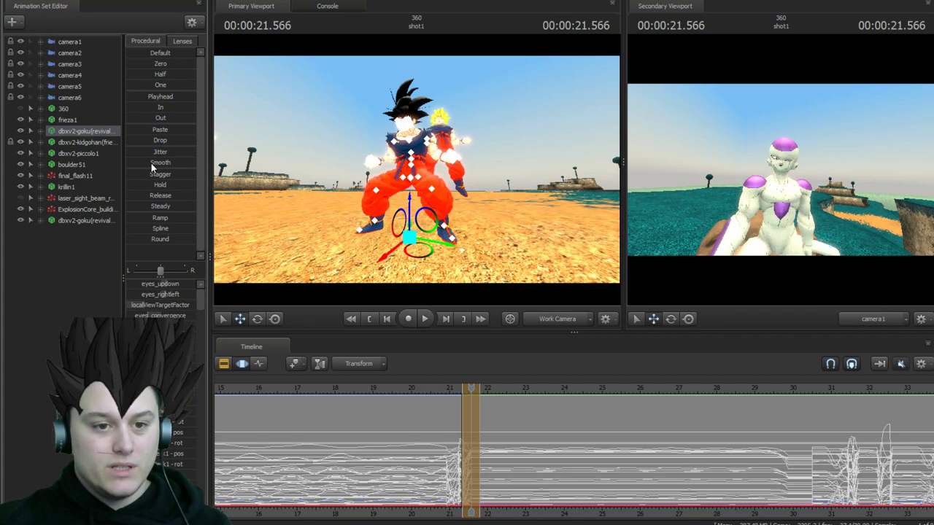
{"action": "left_click_drag", "start_coordinate": [151, 165], "coordinate": [247, 171]}
{"action": "key", "text": "Return"}
{"action": "left_click", "coordinate": [67, 294]}
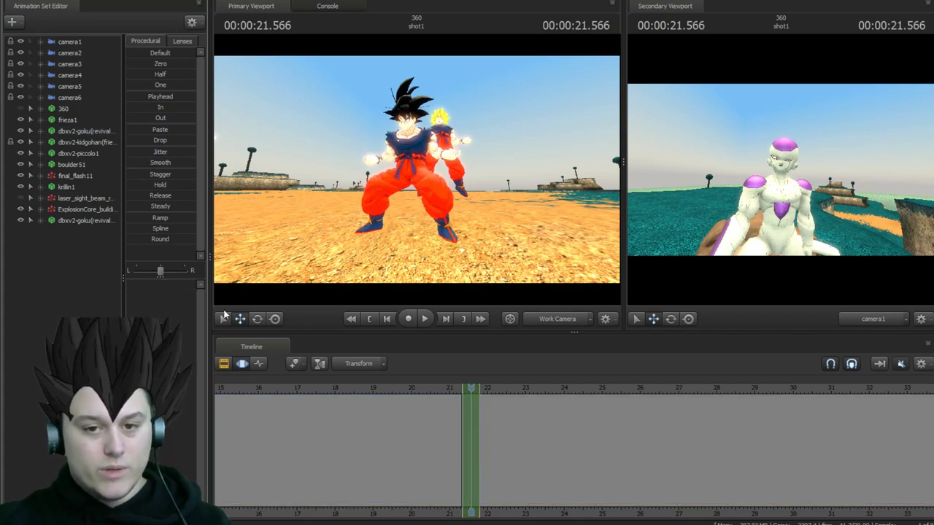
Copy the original Goku's animation from about 21.6 s to 29.4 s and paste it onto the Super Saiyan Goku model.
{"action": "left_click", "coordinate": [479, 443]}
{"action": "key", "text": "ctrl+a"}
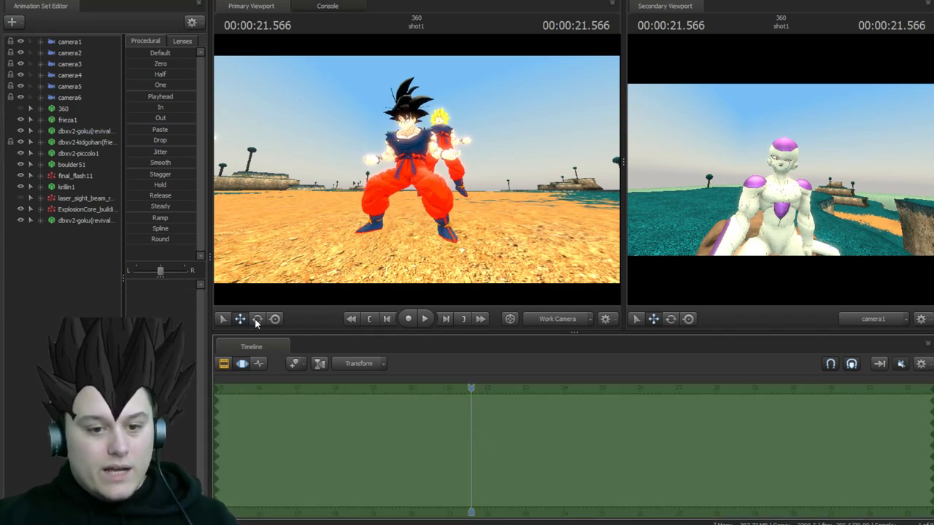
{"action": "left_click", "coordinate": [84, 220]}
{"action": "left_click_drag", "start_coordinate": [482, 204], "coordinate": [477, 190]}
{"action": "key", "text": "w"}
{"action": "key", "text": "d"}
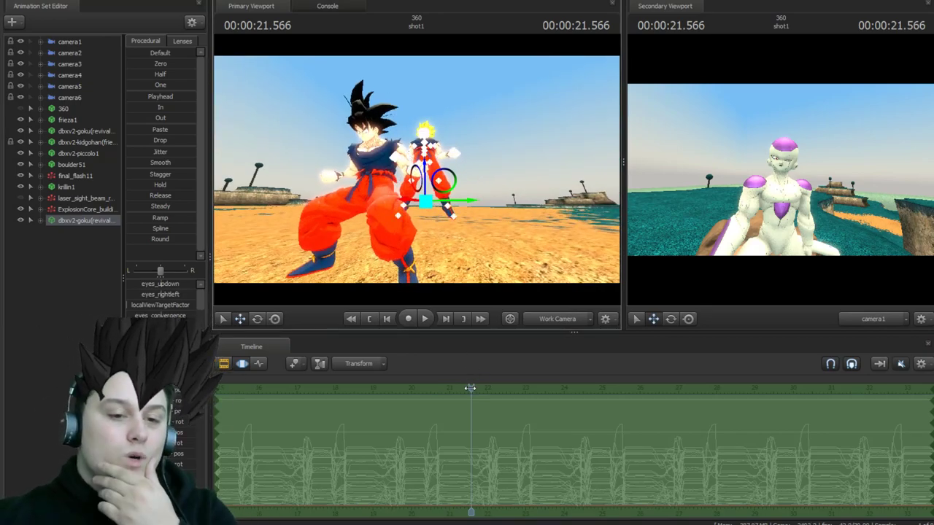
{"action": "left_click", "coordinate": [86, 131]}
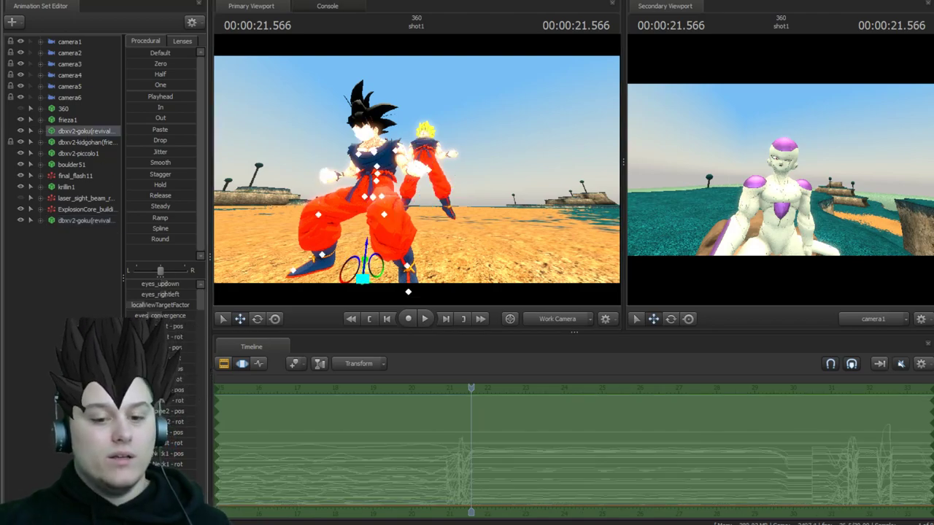
{"action": "left_click_drag", "start_coordinate": [476, 487], "coordinate": [770, 472], "text": "shift"}
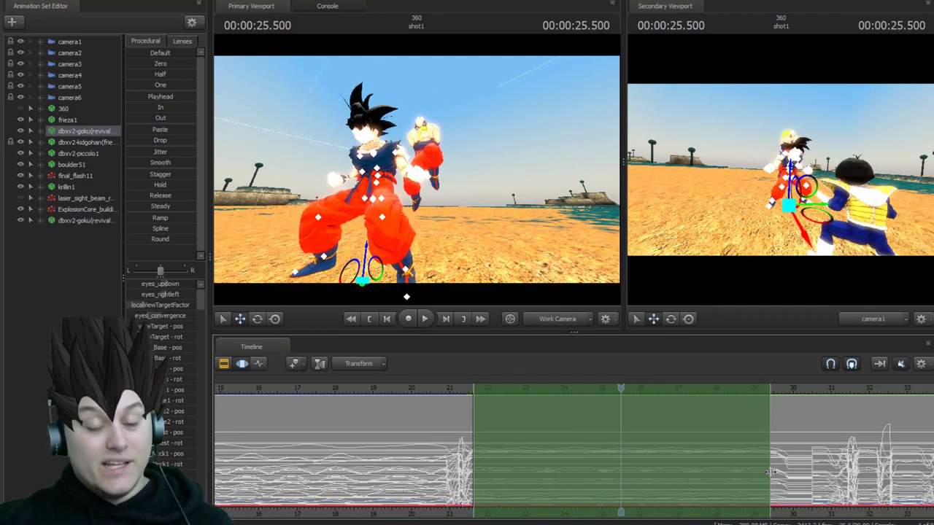
{"action": "left_click", "coordinate": [97, 221]}
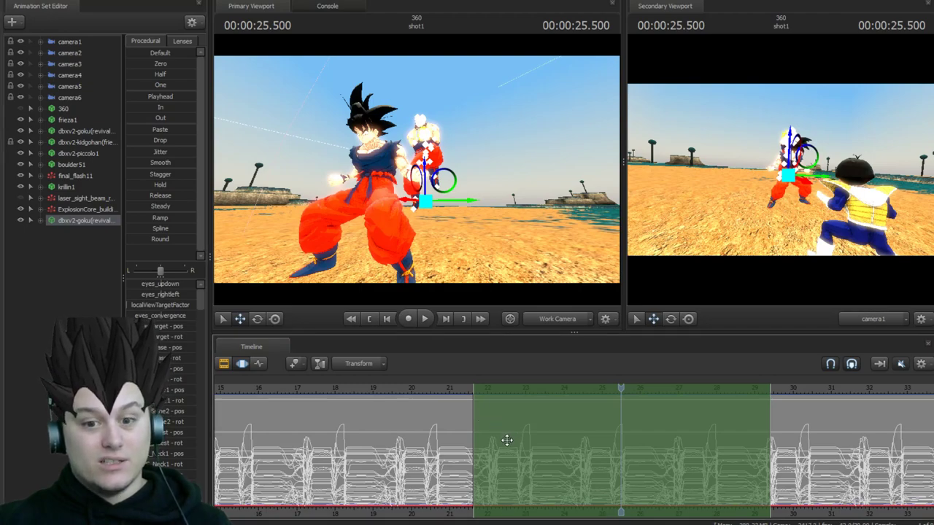
{"action": "key", "text": "ctrl+v"}
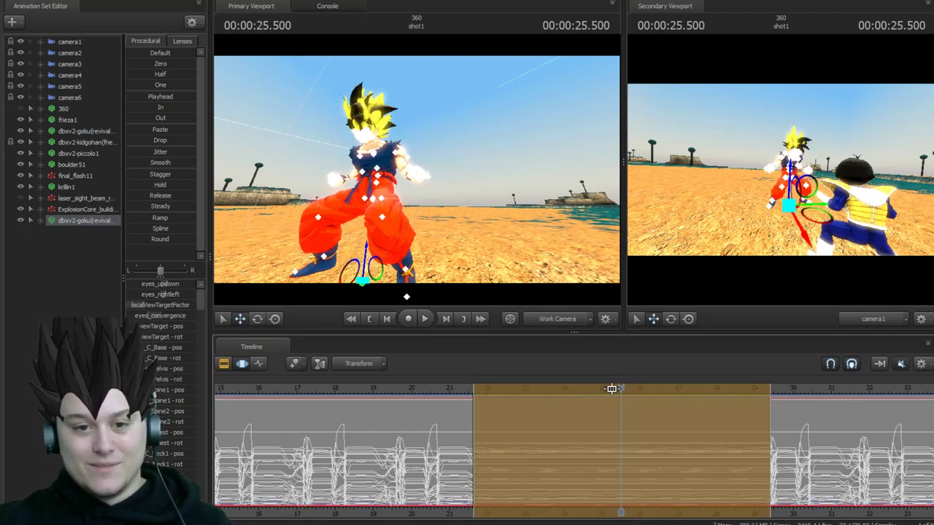
Examine up close at 23.966 s how the heads and bodies of the two Goku models overlap.
{"action": "left_click_drag", "start_coordinate": [620, 387], "coordinate": [562, 388]}
{"action": "key", "text": "w"}
{"action": "left_click_drag", "start_coordinate": [417, 170], "coordinate": [390, 170]}
{"action": "right_click_drag", "start_coordinate": [401, 183], "coordinate": [394, 169]}
{"action": "mouse_move", "coordinate": [417, 170]}
{"action": "left_mouse_down"}
{"action": "mouse_move", "coordinate": [431, 172]}
{"action": "mouse_move", "coordinate": [408, 169]}
{"action": "mouse_move", "coordinate": [416, 169]}
{"action": "left_mouse_up"}
{"action": "right_click_drag", "start_coordinate": [408, 171], "coordinate": [412, 172]}
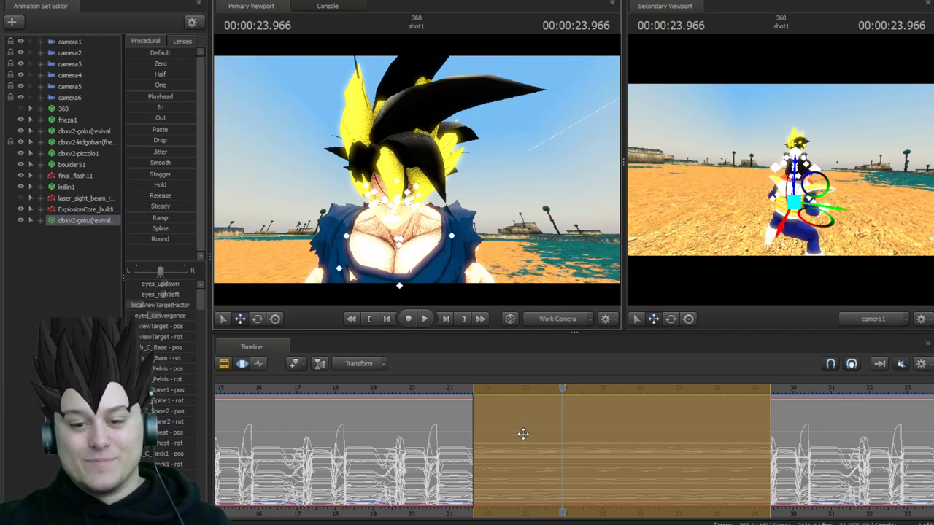
{"action": "scroll", "coordinate": [471, 472], "scroll_direction": "up", "scroll_amount": 4}
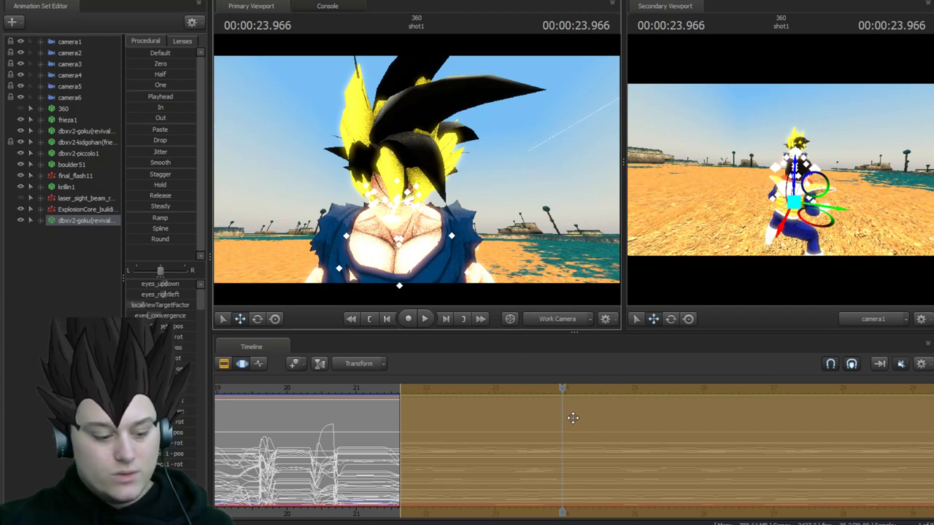
{"action": "scroll", "coordinate": [573, 417], "scroll_direction": "down", "scroll_amount": 4}
{"action": "left_click_drag", "start_coordinate": [462, 154], "coordinate": [410, 173]}
{"action": "key", "text": "s"}
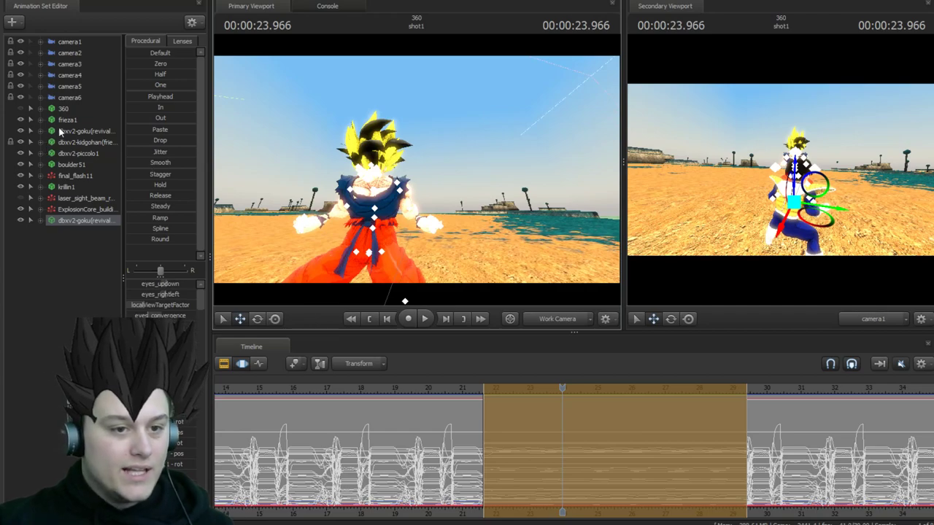
Try to hide the original Goku below the ground from about 21.6 s to 29.4 s, and undo the move.
{"action": "left_click", "coordinate": [77, 130]}
{"action": "left_click_drag", "start_coordinate": [426, 210], "coordinate": [415, 446]}
{"action": "left_click", "coordinate": [618, 446]}
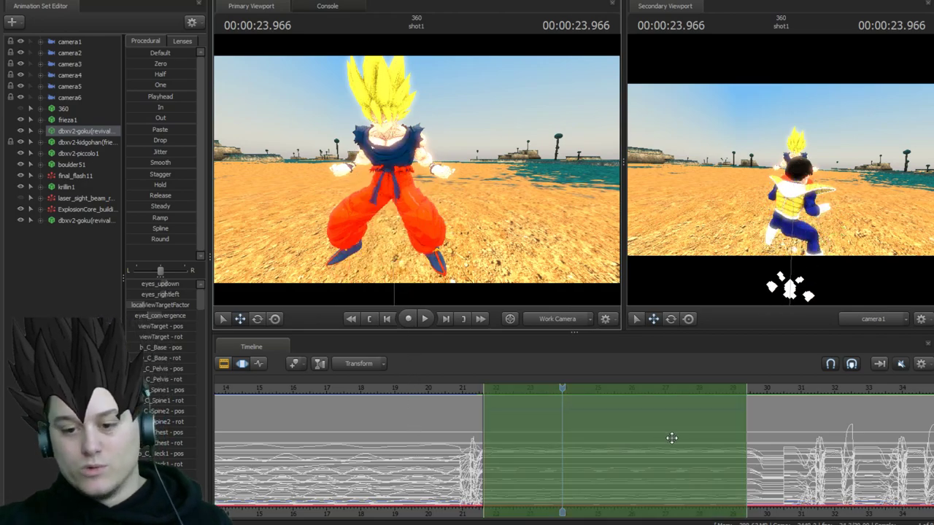
{"action": "left_click_drag", "start_coordinate": [621, 450], "coordinate": [670, 449], "text": "shift"}
{"action": "key", "text": "ctrl+z"}
{"action": "key", "text": "ctrl+z"}
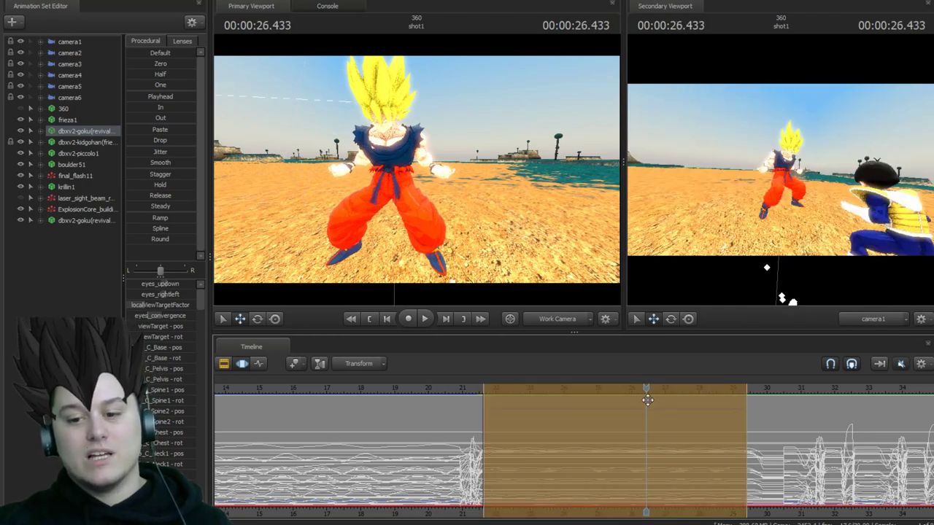
{"action": "key", "text": "ctrl+z"}
Copy the original Goku's animation from about 21.6 s to 34.6 s and paste it onto the Super Saiyan Goku model.
{"action": "left_click_drag", "start_coordinate": [647, 388], "coordinate": [776, 428]}
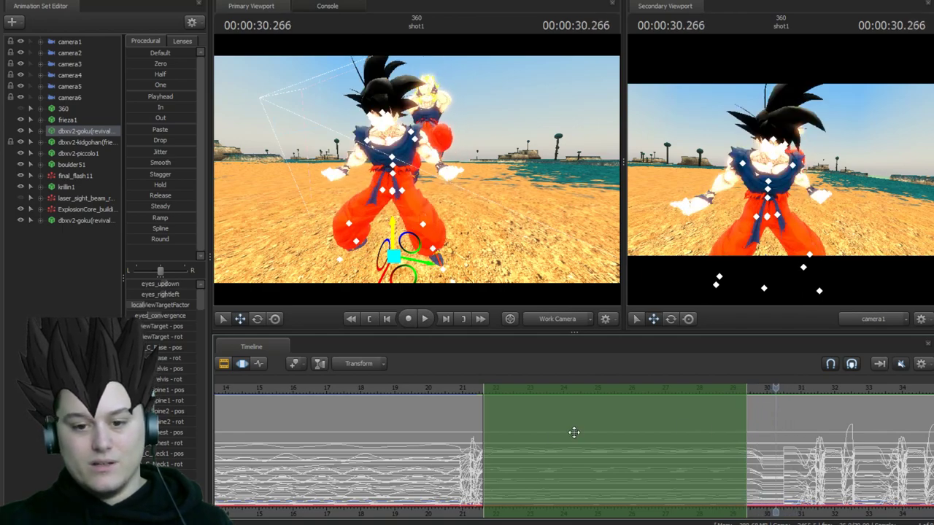
{"action": "left_click_drag", "start_coordinate": [483, 443], "coordinate": [923, 443], "text": "shift"}
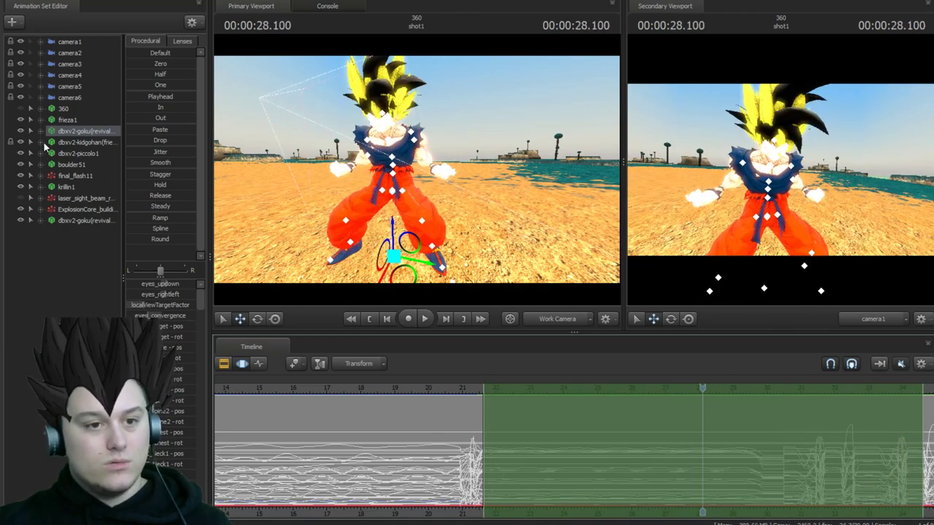
{"action": "left_click", "coordinate": [84, 221]}
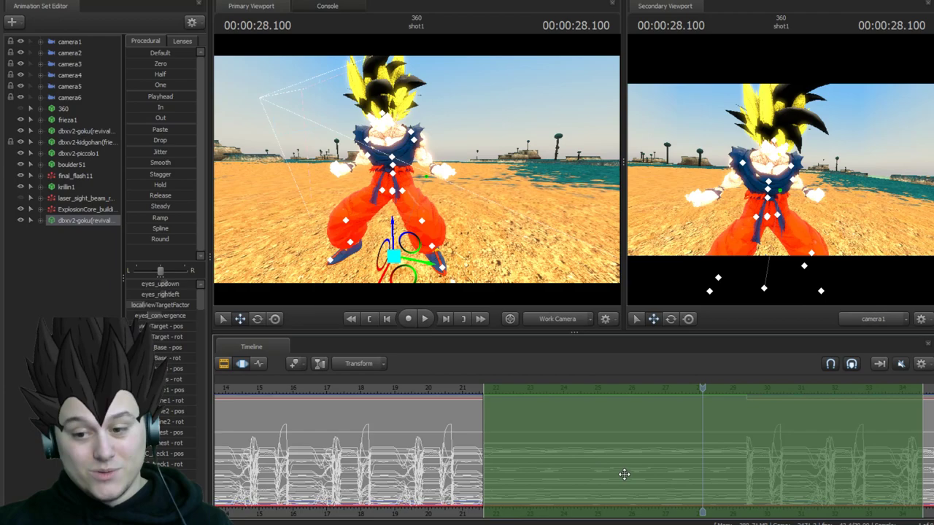
{"action": "left_click", "coordinate": [76, 275]}
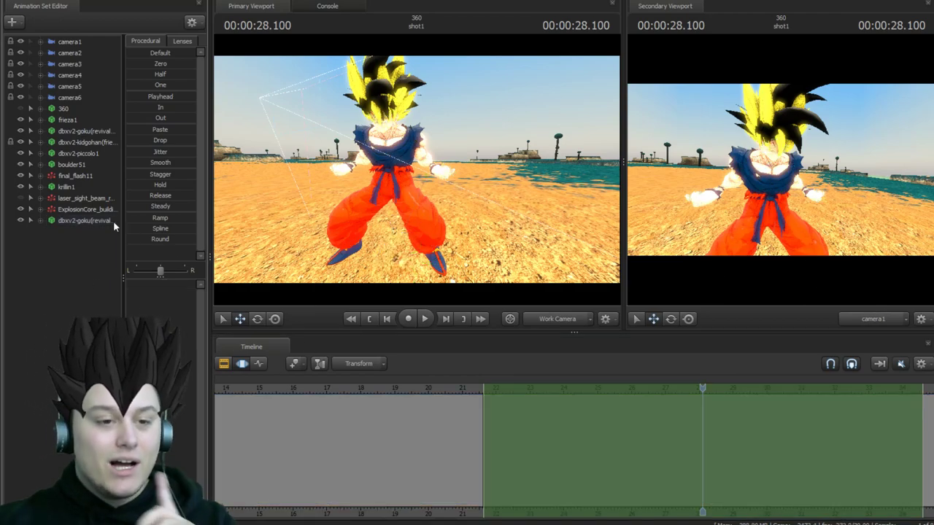
Smooth the original Goku's motion over a short time range around 30.5 s.
{"action": "left_click", "coordinate": [83, 132]}
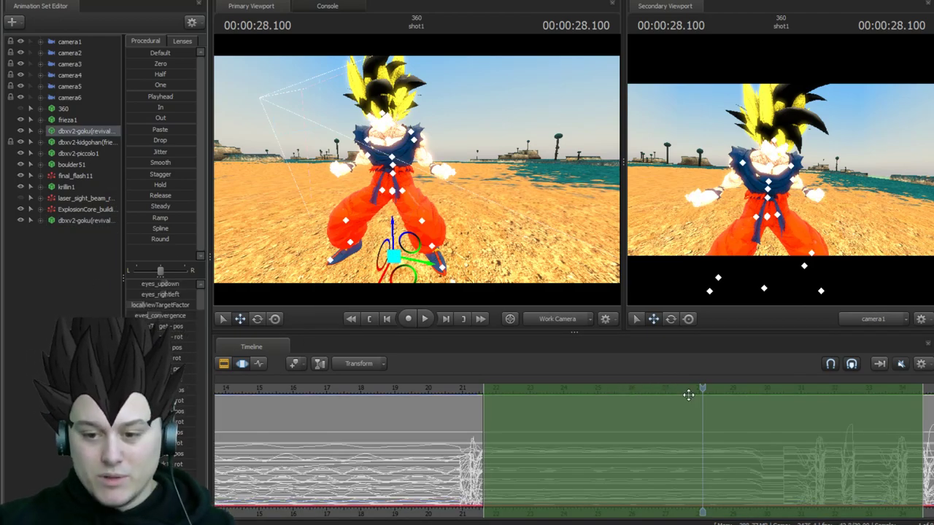
{"action": "left_click_drag", "start_coordinate": [703, 388], "coordinate": [789, 463]}
{"action": "left_click", "coordinate": [776, 469]}
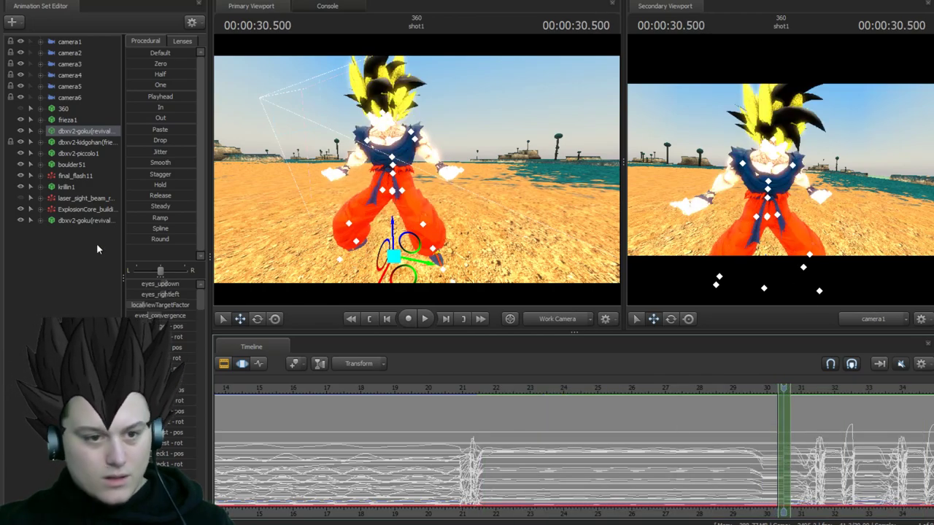
{"action": "left_click_drag", "start_coordinate": [151, 161], "coordinate": [194, 162]}
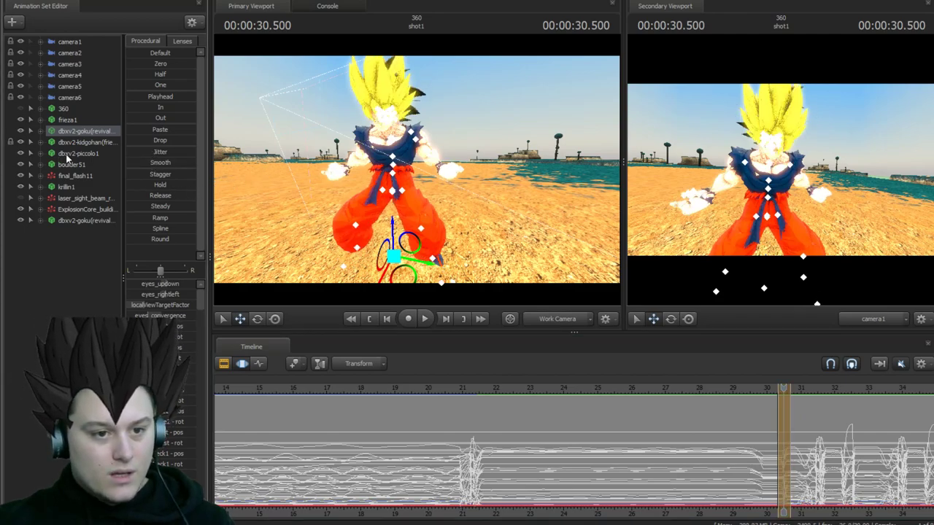
Apply the same smoothing around 30.5 s to the Super Saiyan Goku model.
{"action": "left_click", "coordinate": [85, 218]}
{"action": "left_click_drag", "start_coordinate": [146, 162], "coordinate": [155, 162]}
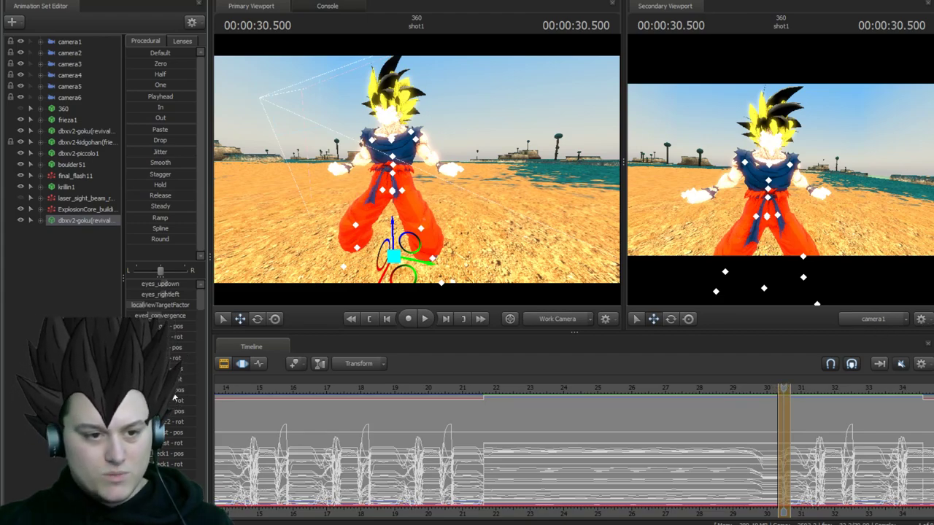
{"action": "left_click", "coordinate": [99, 296]}
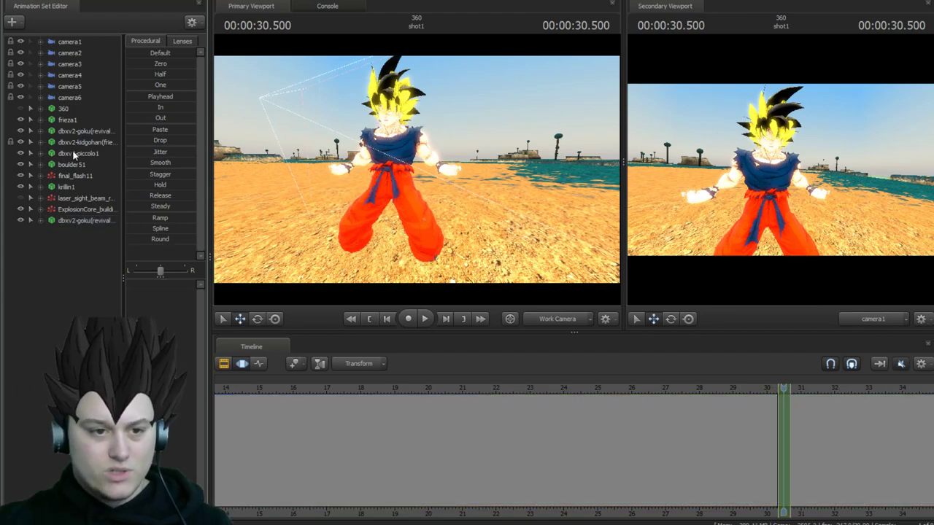
Move the original Goku model below the ground from 30.7 s onward.
{"action": "left_click", "coordinate": [84, 133]}
{"action": "left_click_drag", "start_coordinate": [818, 467], "coordinate": [790, 465]}
{"action": "left_click_drag", "start_coordinate": [790, 401], "coordinate": [780, 400]}
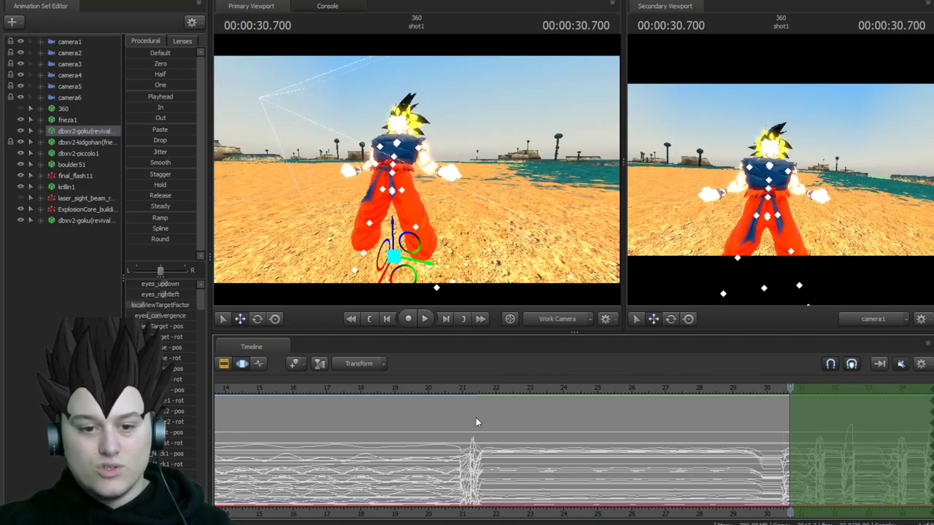
{"action": "left_click_drag", "start_coordinate": [392, 222], "coordinate": [396, 362]}
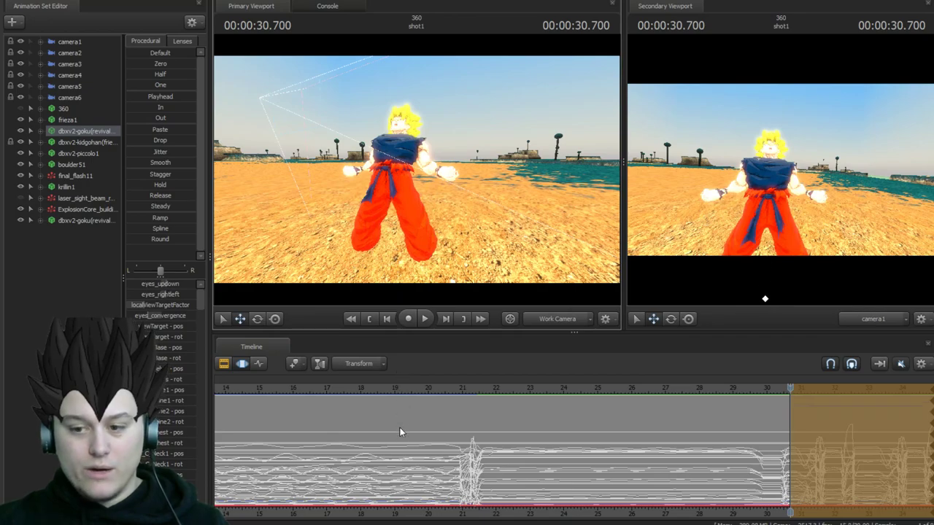
{"action": "key", "text": "Escape"}
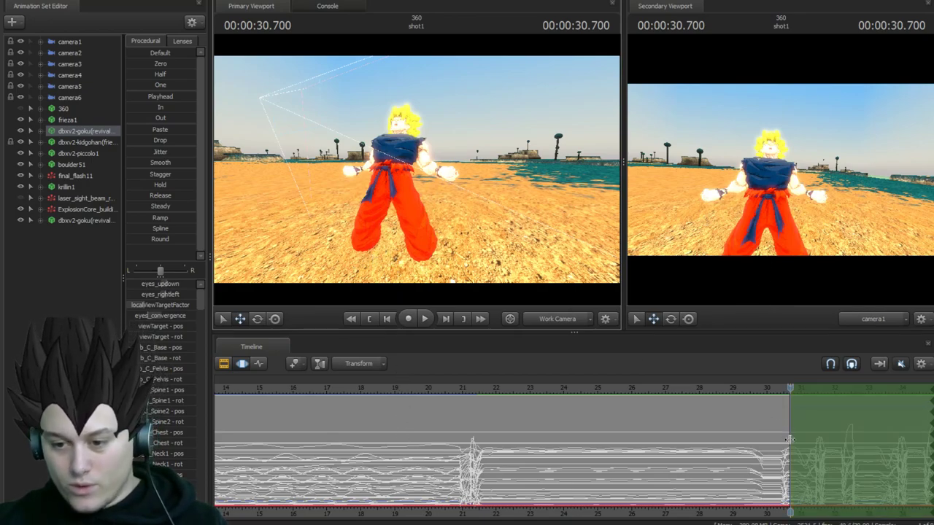
Move the Super Saiyan Goku model below the ground for the time range before 30.7 s.
{"action": "scroll", "coordinate": [798, 446], "scroll_direction": "up", "scroll_amount": 6}
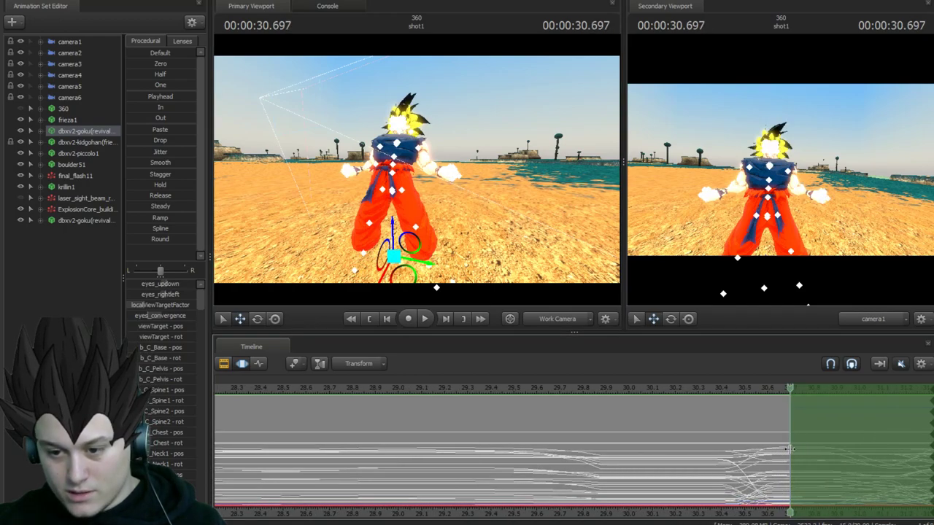
{"action": "left_click_drag", "start_coordinate": [790, 451], "coordinate": [791, 450]}
{"action": "scroll", "coordinate": [799, 451], "scroll_direction": "up", "scroll_amount": 7}
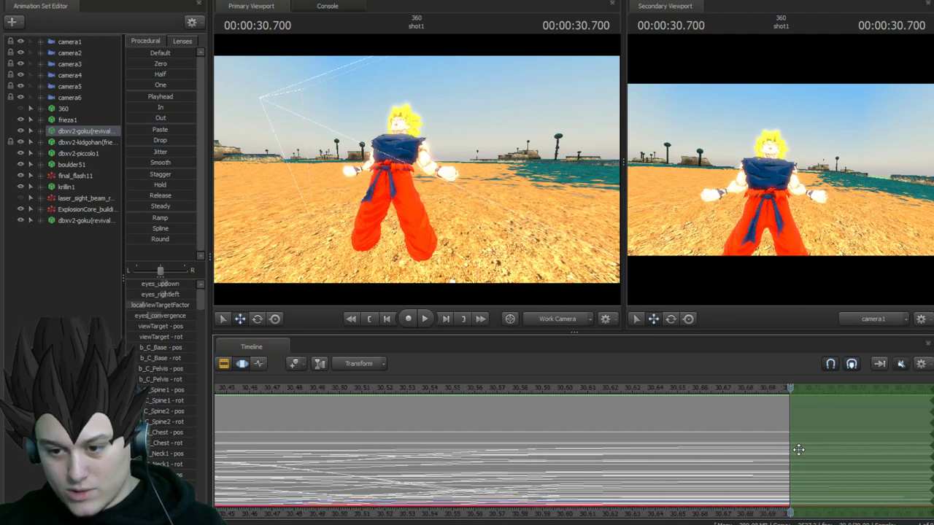
{"action": "left_click", "coordinate": [789, 453]}
{"action": "left_click_drag", "start_coordinate": [790, 455], "coordinate": [171, 446], "text": "shift"}
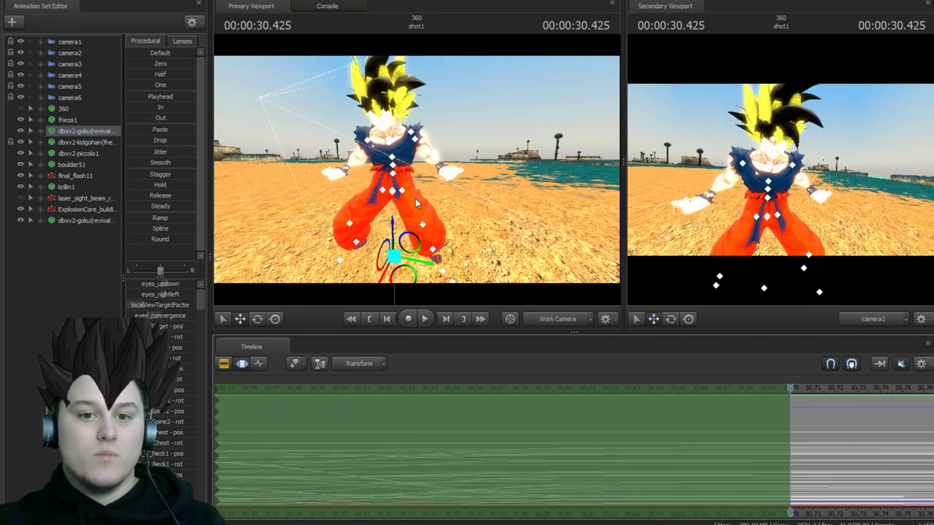
{"action": "left_click", "coordinate": [81, 220]}
{"action": "left_click_drag", "start_coordinate": [394, 227], "coordinate": [413, 342]}
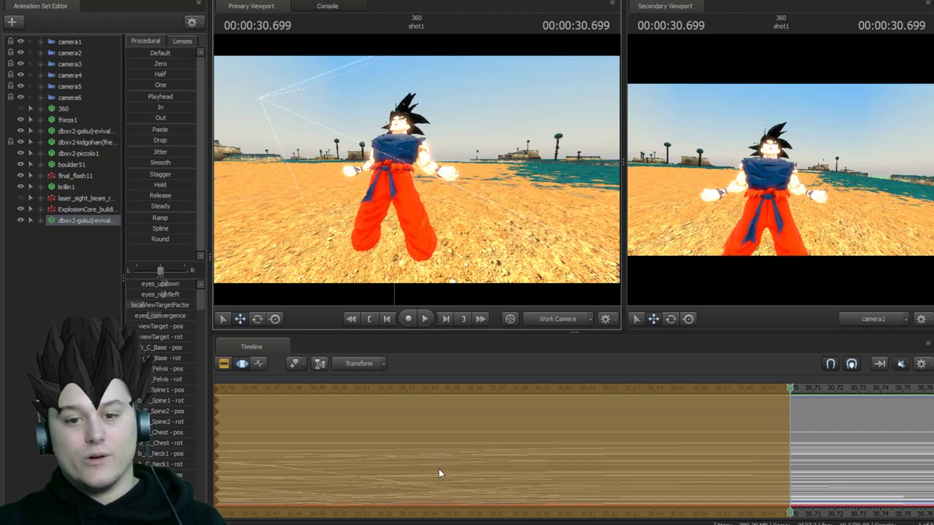
{"action": "key", "text": "Right"}
{"action": "key", "text": "Return"}
Examine the swap from the original Goku to the Super Saiyan model between about 30.5 s and 30.9 s from several angles.
{"action": "left_click", "coordinate": [66, 299]}
{"action": "left_click_drag", "start_coordinate": [499, 264], "coordinate": [746, 332]}
{"action": "key", "text": "s"}
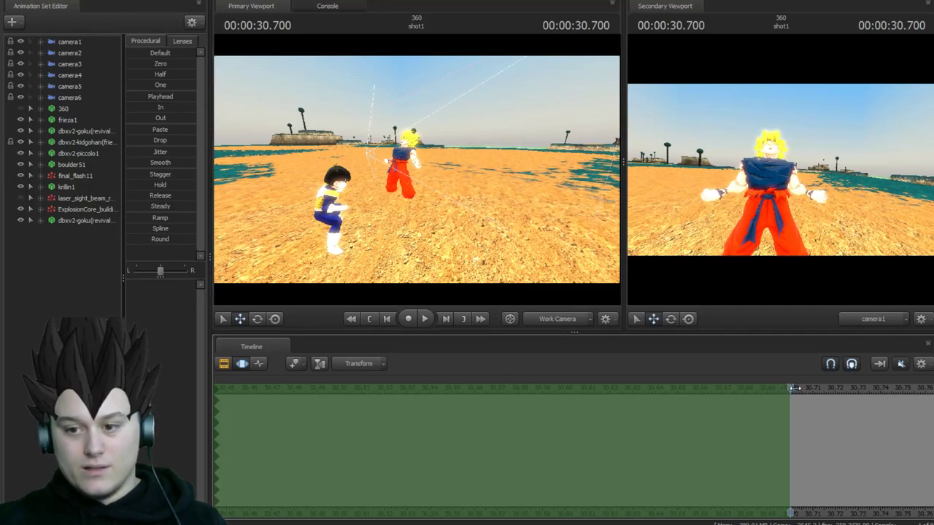
{"action": "left_click", "coordinate": [833, 388]}
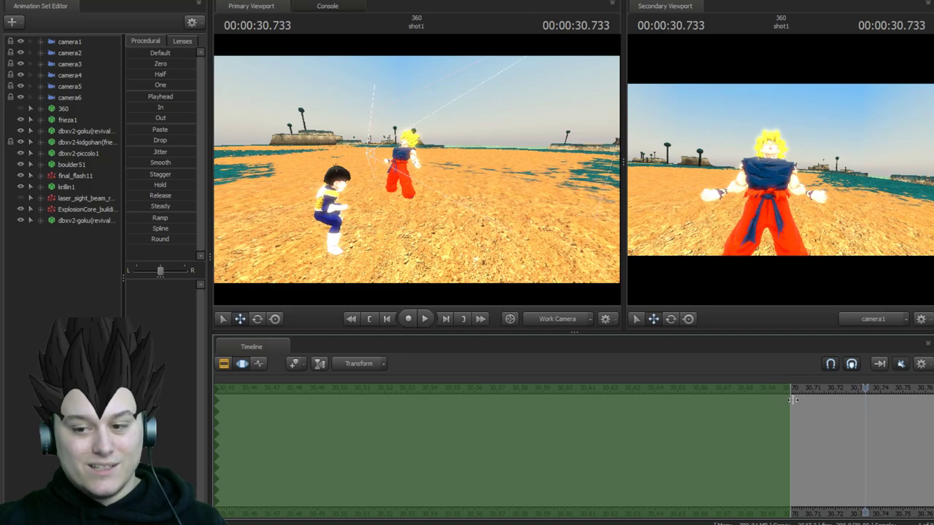
{"action": "scroll", "coordinate": [791, 404], "scroll_direction": "down", "scroll_amount": 10}
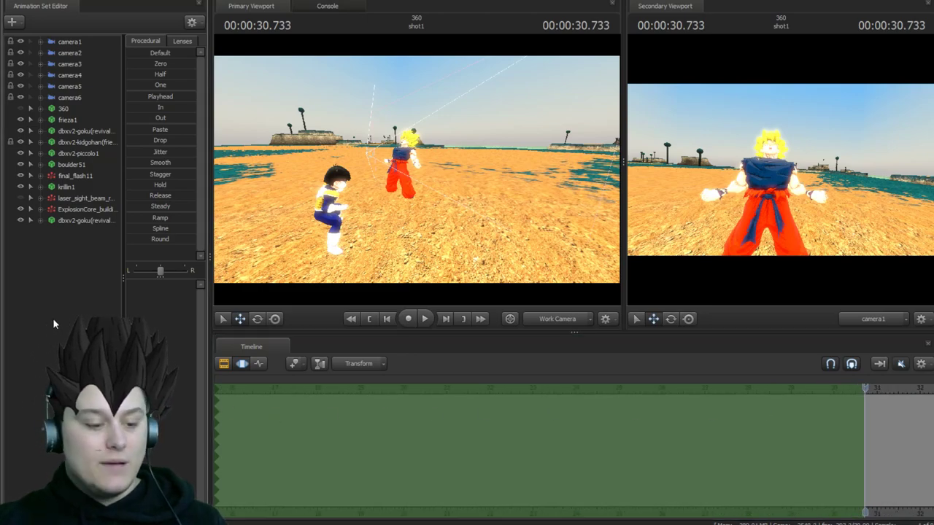
{"action": "left_click_drag", "start_coordinate": [479, 453], "coordinate": [927, 443]}
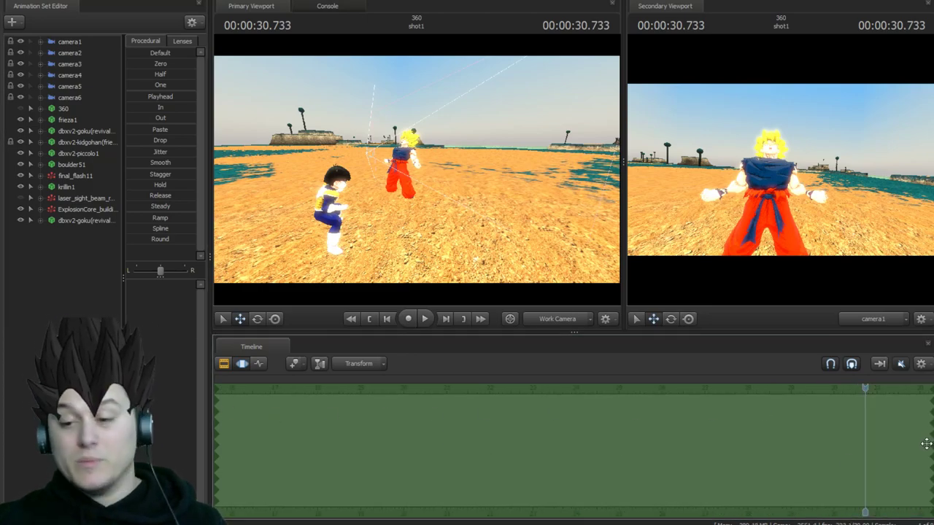
{"action": "left_click_drag", "start_coordinate": [868, 509], "coordinate": [699, 510]}
{"action": "mouse_move", "coordinate": [698, 388]}
{"action": "left_mouse_down"}
{"action": "mouse_move", "coordinate": [663, 388]}
{"action": "mouse_move", "coordinate": [706, 389]}
{"action": "mouse_move", "coordinate": [690, 388]}
{"action": "left_mouse_up"}
{"action": "mouse_move", "coordinate": [416, 170]}
{"action": "left_mouse_down"}
{"action": "mouse_move", "coordinate": [427, 178]}
{"action": "mouse_move", "coordinate": [416, 173]}
{"action": "left_mouse_up"}
{"action": "key", "text": "w"}
{"action": "key", "text": "s"}
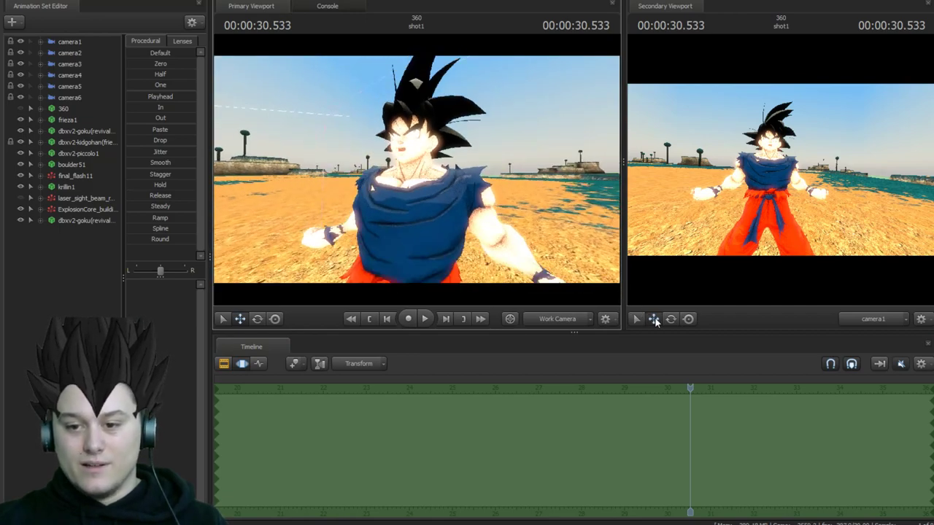
{"action": "left_click_drag", "start_coordinate": [692, 388], "coordinate": [706, 395]}
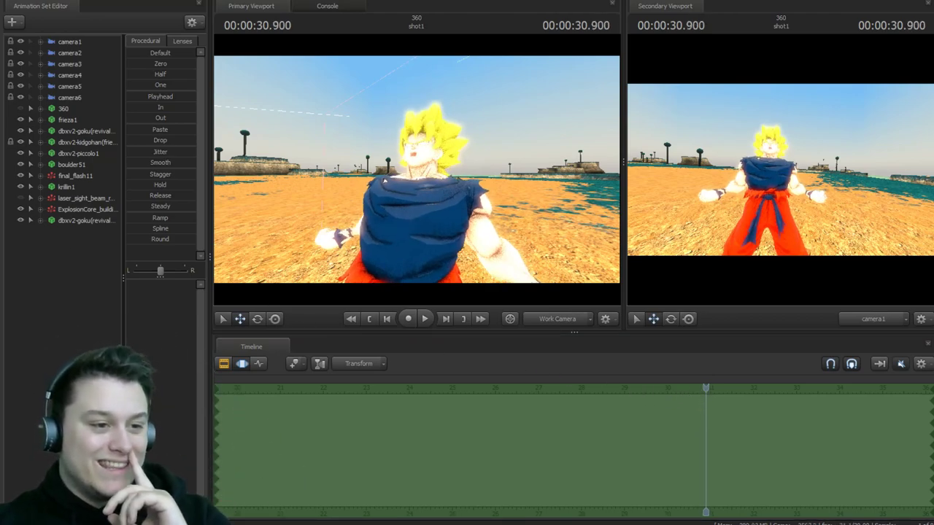
{"action": "left_click_drag", "start_coordinate": [391, 212], "coordinate": [636, 421]}
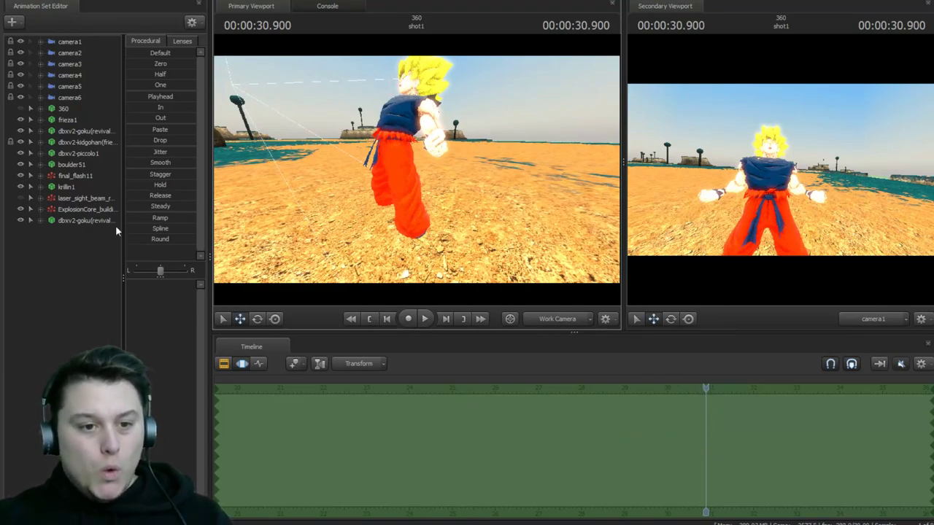
{"action": "mouse_move", "coordinate": [705, 448]}
{"action": "left_mouse_down"}
{"action": "mouse_move", "coordinate": [685, 449]}
{"action": "mouse_move", "coordinate": [705, 453]}
{"action": "left_mouse_up"}
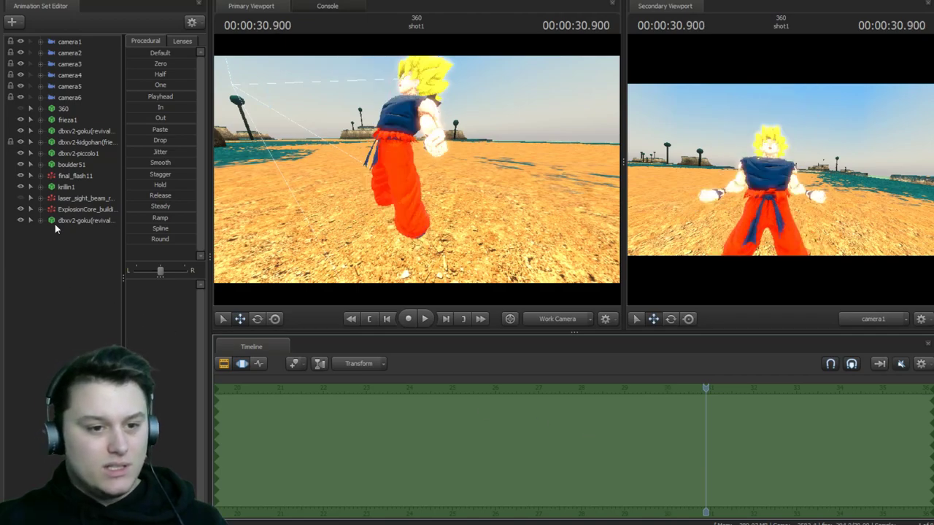
Raise the original Goku slightly over a short time range around 30.5 s and smooth the motion there.
{"action": "left_click", "coordinate": [80, 134]}
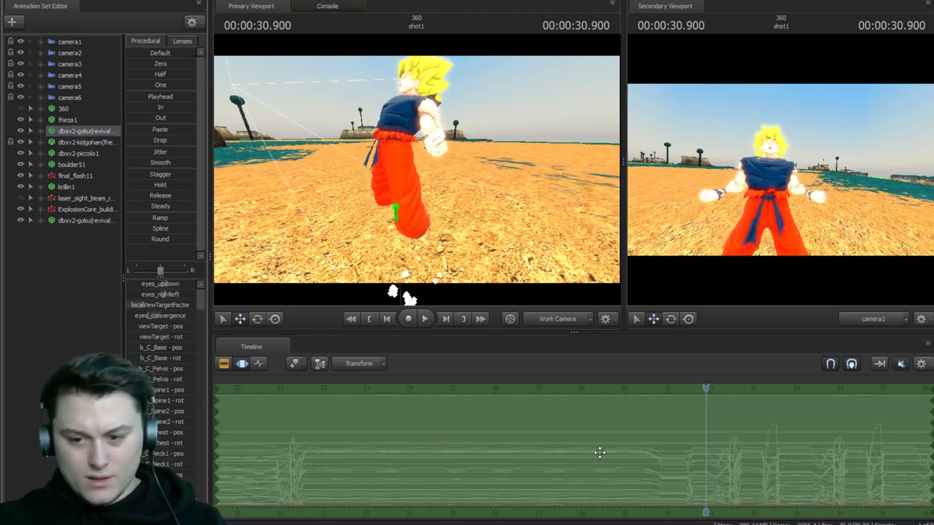
{"action": "mouse_move", "coordinate": [691, 461]}
{"action": "left_mouse_down"}
{"action": "mouse_move", "coordinate": [682, 458]}
{"action": "mouse_move", "coordinate": [699, 458]}
{"action": "left_mouse_up"}
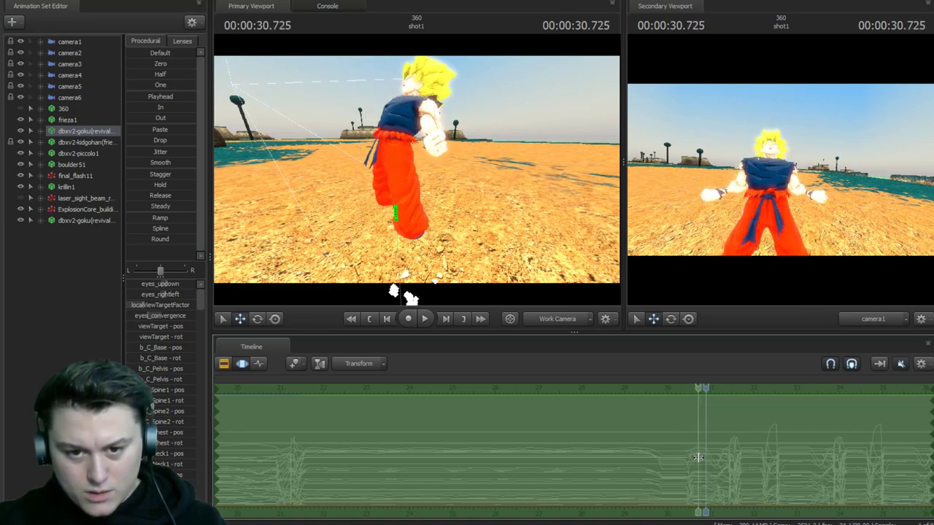
{"action": "left_click_drag", "start_coordinate": [697, 458], "coordinate": [683, 457]}
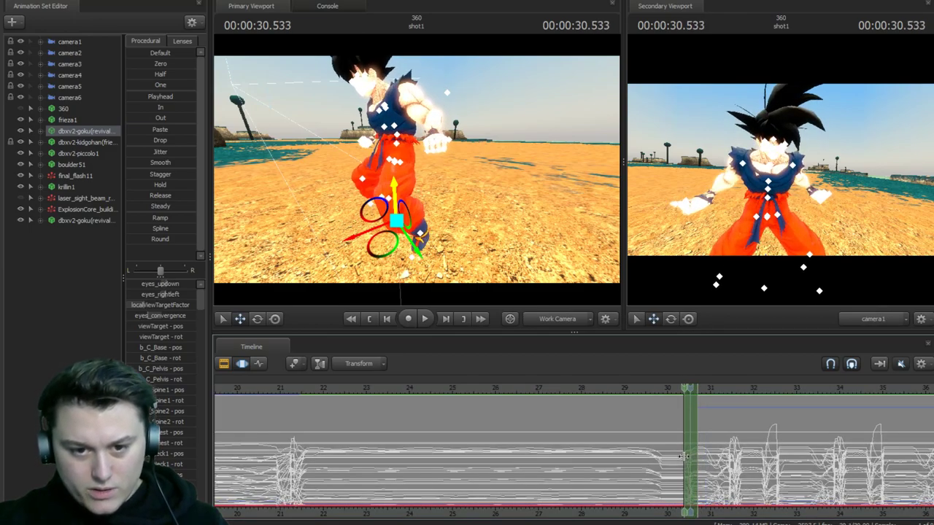
{"action": "left_click_drag", "start_coordinate": [393, 194], "coordinate": [394, 176]}
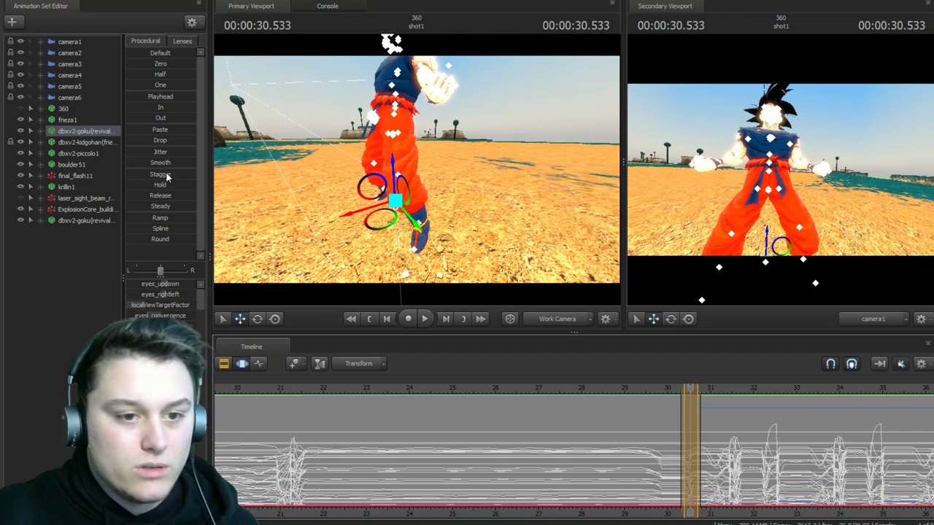
{"action": "left_click_drag", "start_coordinate": [150, 163], "coordinate": [219, 162]}
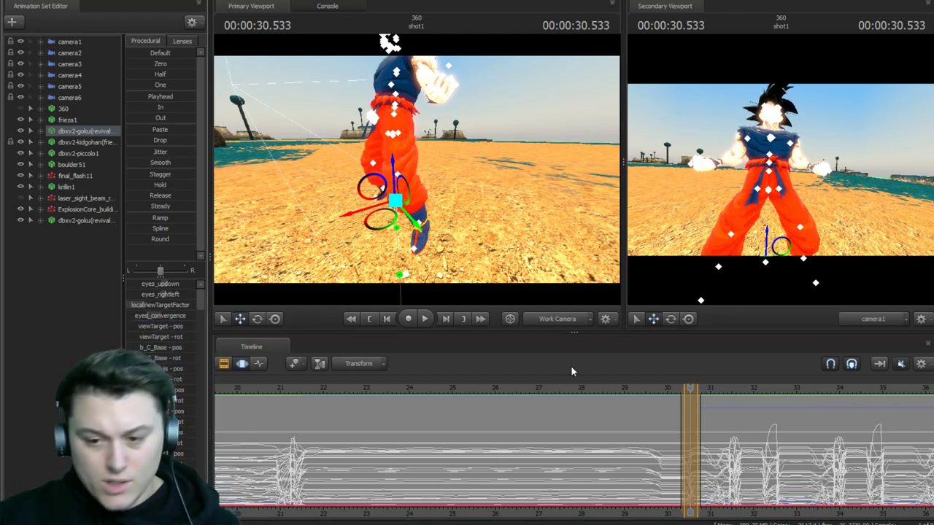
Select the Super Saiyan Goku model for editing over the same time range around 30.5 s.
{"action": "left_click", "coordinate": [95, 221]}
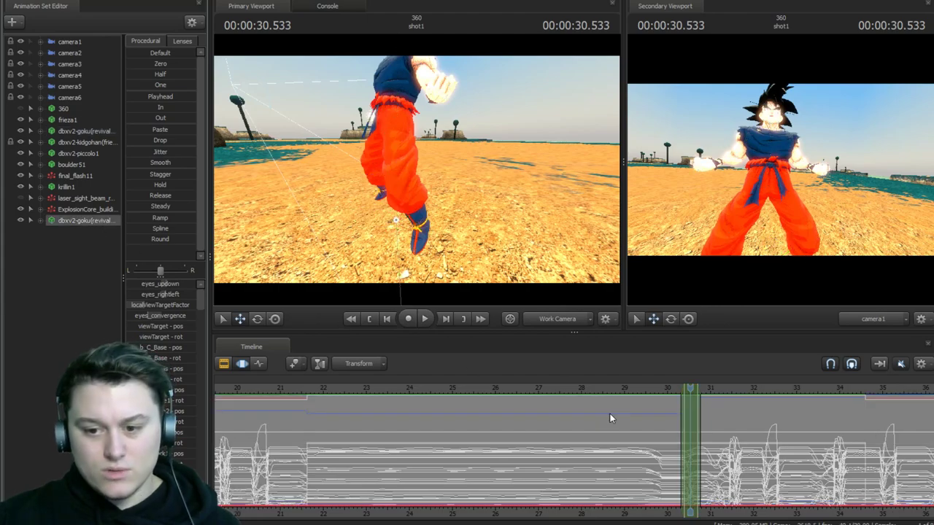